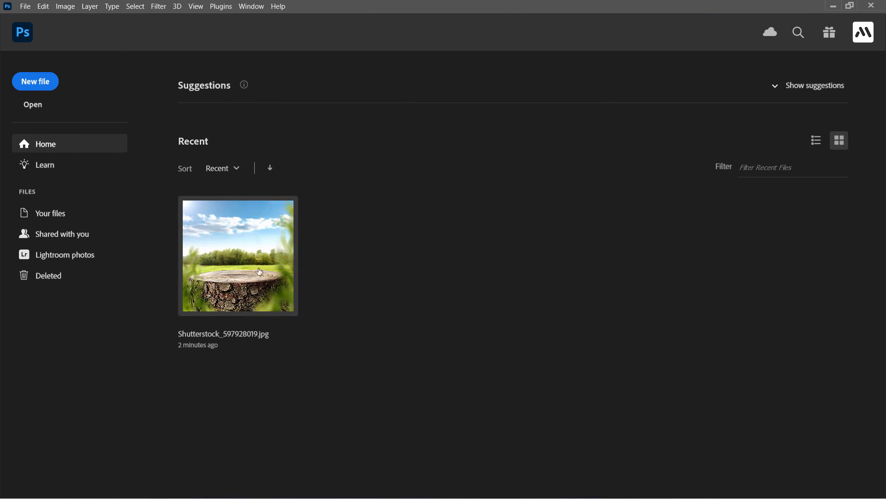
- Open Shutterstock_597928019.jpg, the tree stump photo, from the Recent files on the Home screen
{"action": "left_click", "coordinate": [242, 267]}
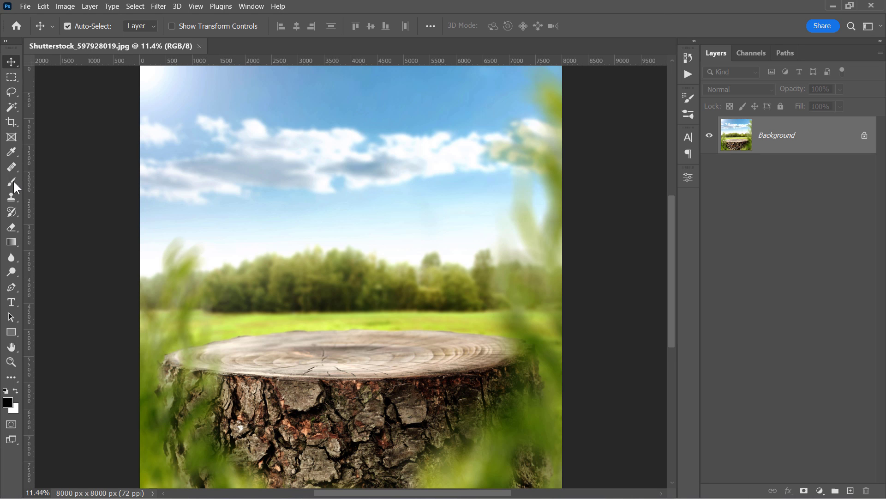
- Place a white-to-black gradient disc smart object as Layer 1, then switch to the Move tool
{"action": "left_click", "coordinate": [13, 183]}
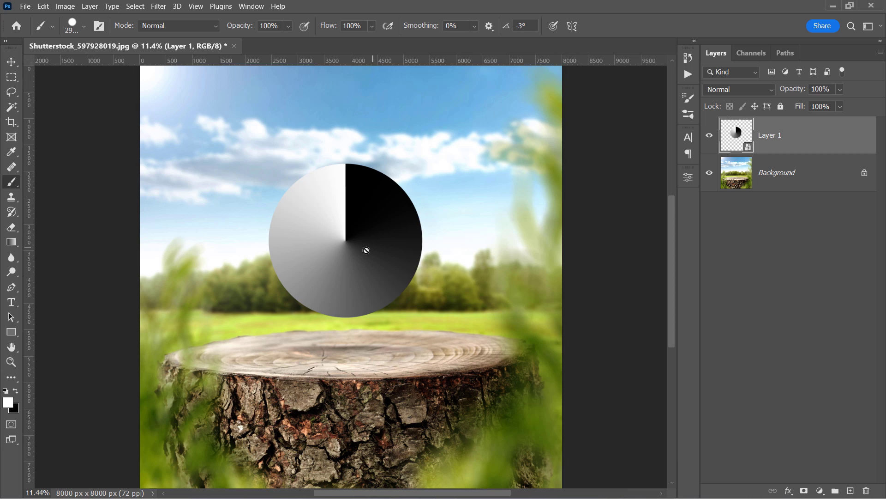
{"action": "scroll", "coordinate": [365, 245], "scroll_direction": "up", "scroll_amount": 3}
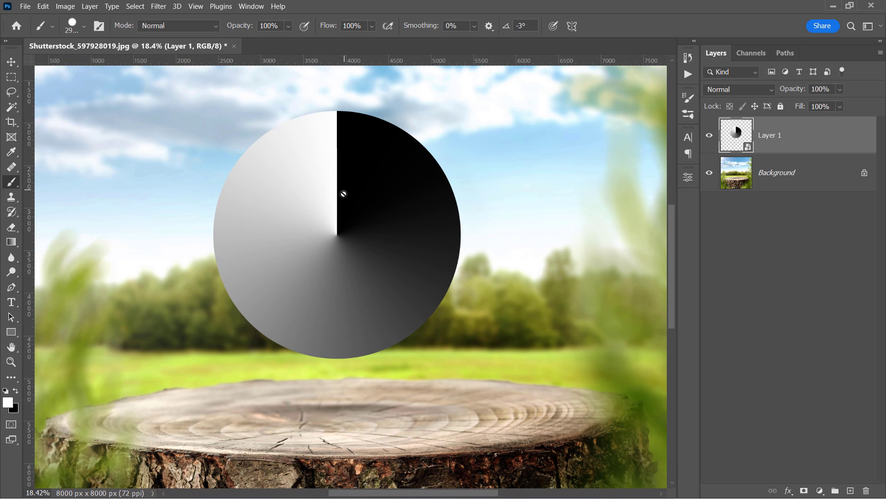
{"action": "key", "text": "v"}
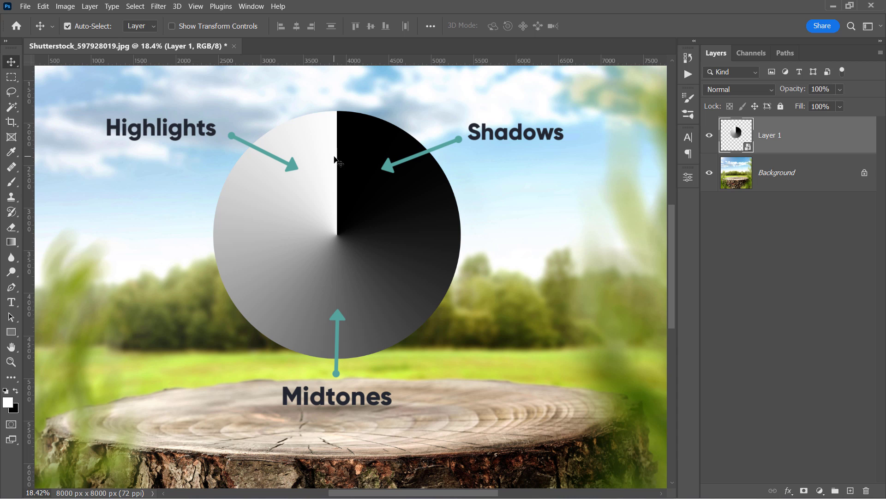
- Try Multiply and Screen blend modes on Layer 1, settling on Multiply
{"action": "left_click", "coordinate": [747, 91]}
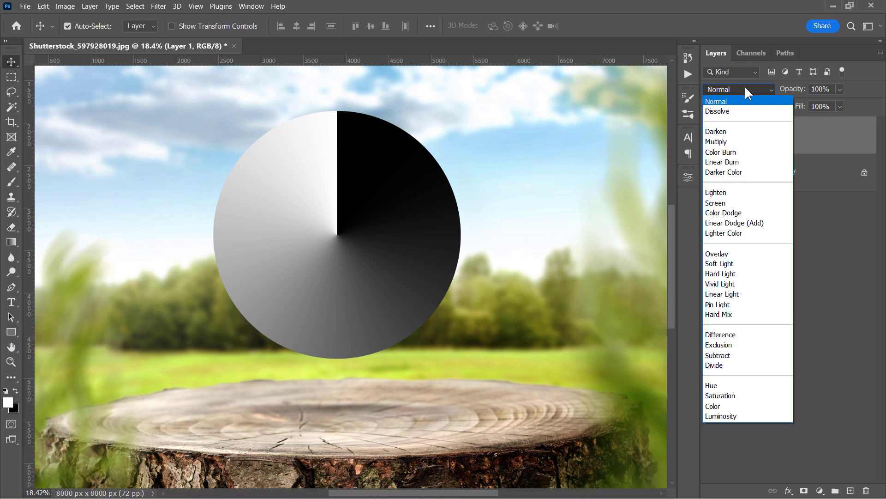
{"action": "left_click", "coordinate": [743, 141]}
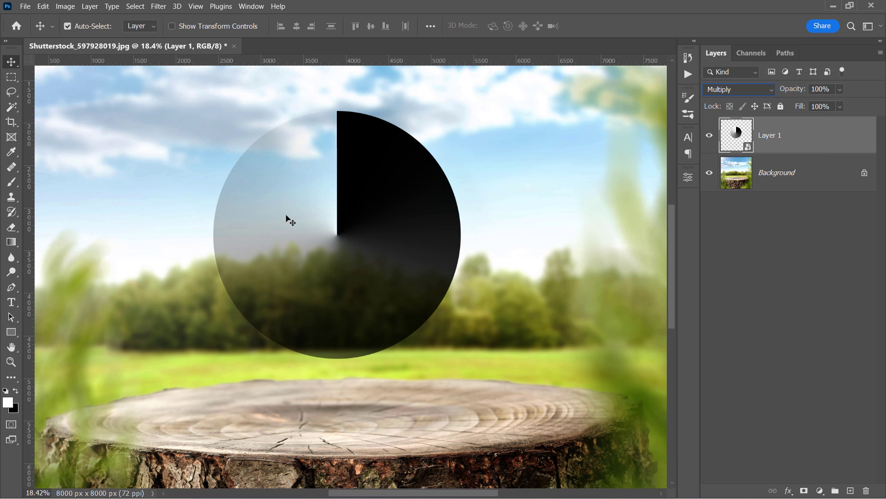
{"action": "left_click", "coordinate": [731, 90]}
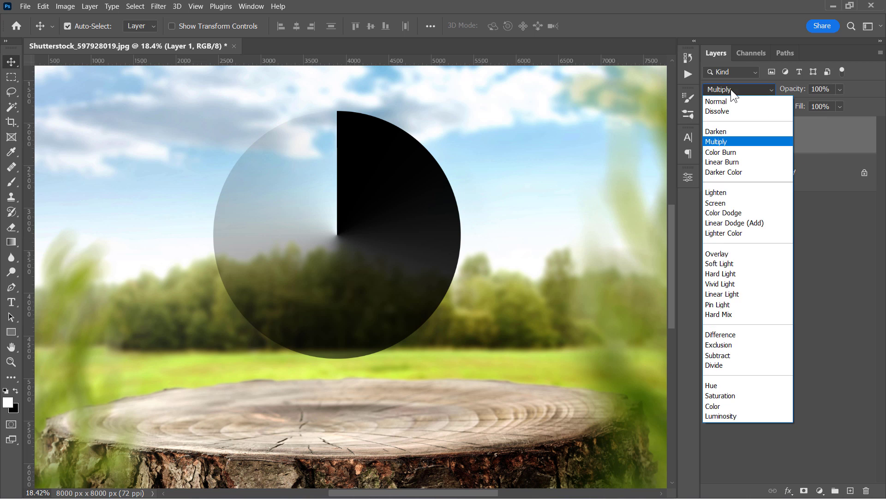
{"action": "left_click", "coordinate": [736, 204]}
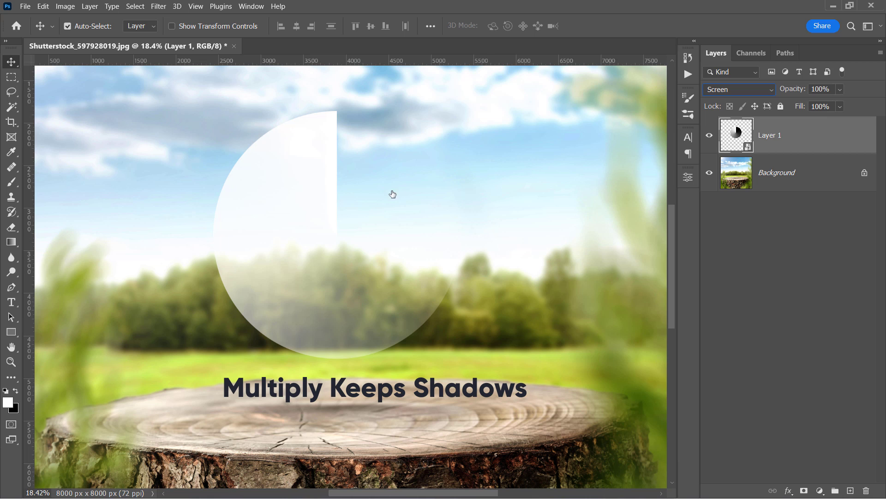
{"action": "left_click", "coordinate": [723, 90]}
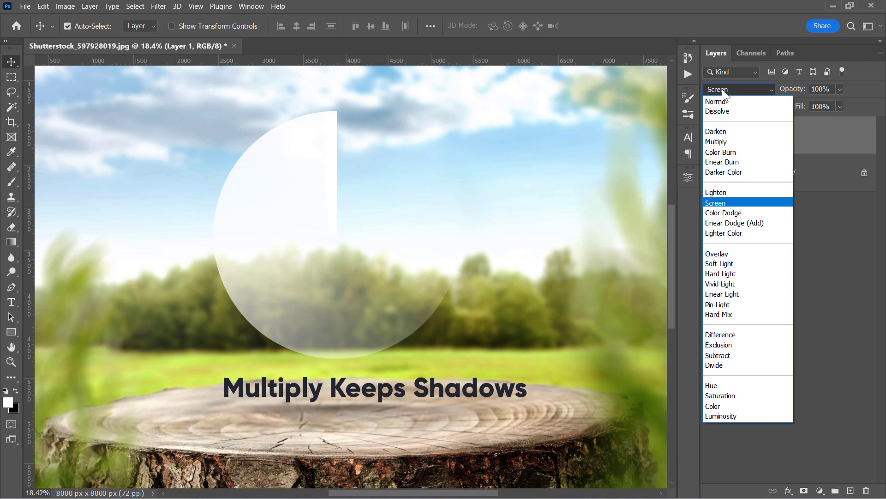
{"action": "left_click", "coordinate": [729, 141]}
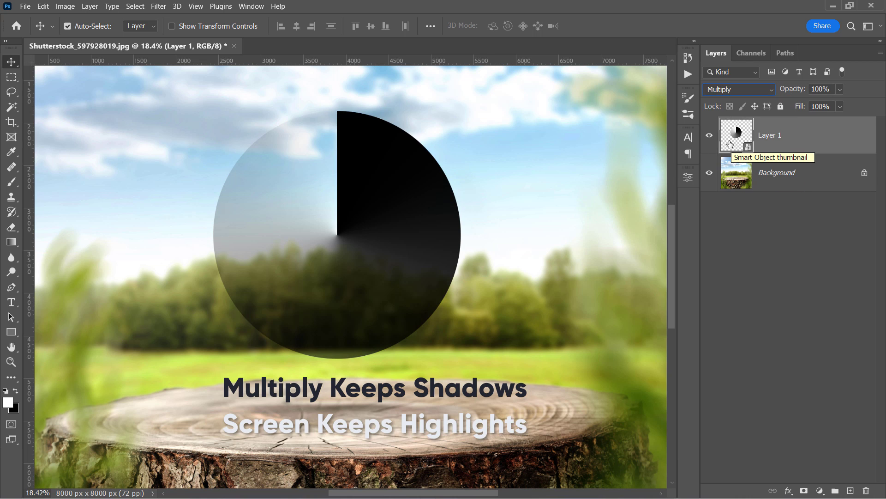
{"action": "left_click", "coordinate": [820, 491]}
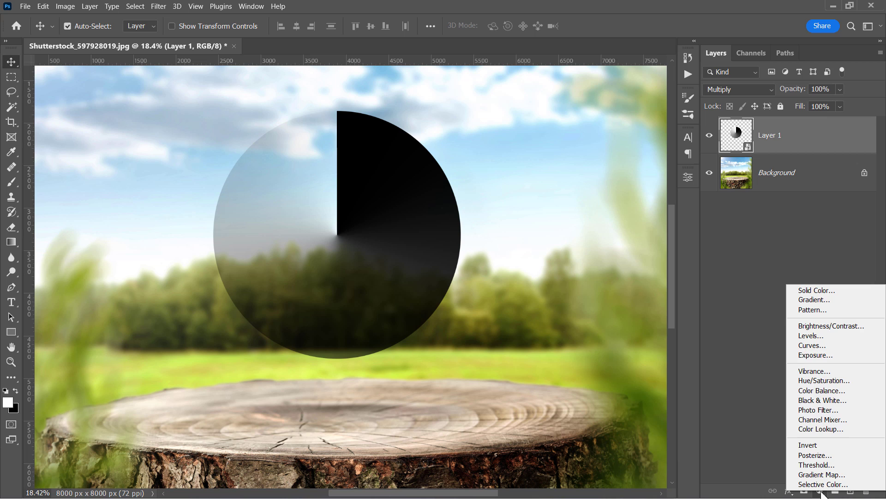
- Add a Levels adjustment clipped to Layer 1 and drag its midtone slider left to brighten the disc
{"action": "left_click", "coordinate": [821, 336]}
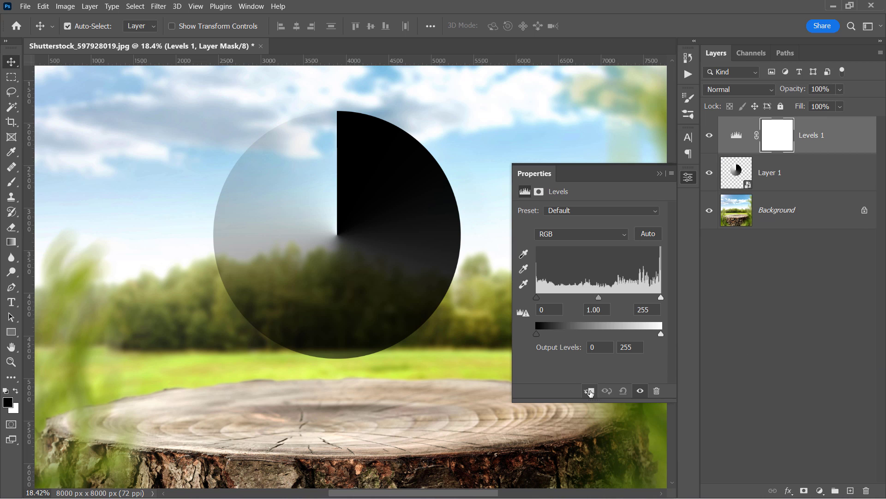
{"action": "left_click", "coordinate": [590, 391]}
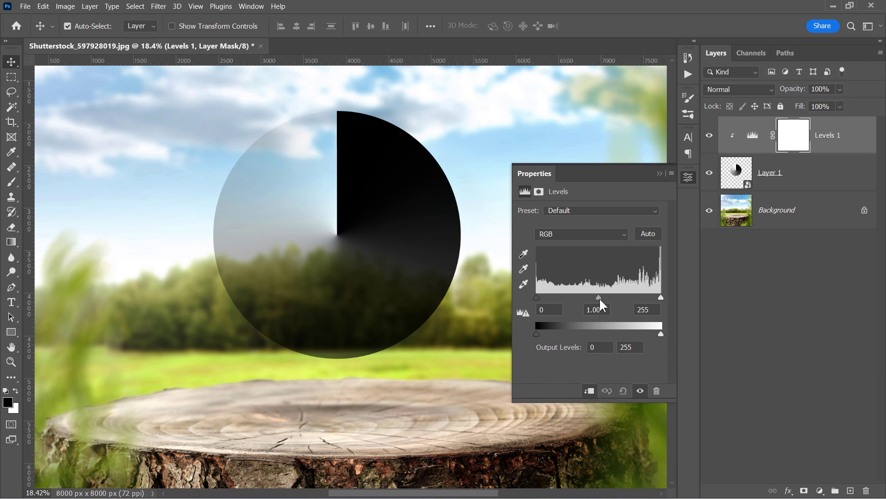
{"action": "left_click_drag", "start_coordinate": [599, 298], "coordinate": [607, 239]}
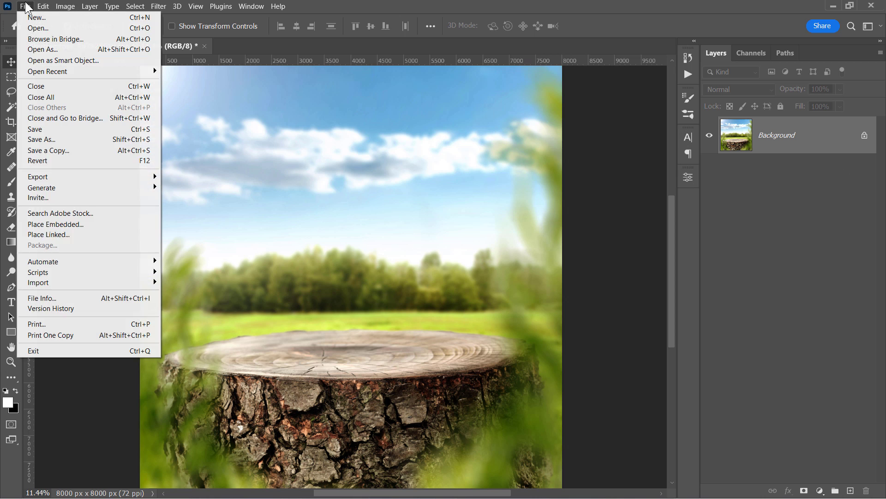
- Place the embedded bottle image Shutterstock_160365902 over the tree stump and commit it
{"action": "left_click", "coordinate": [46, 224]}
{"action": "left_click", "coordinate": [122, 201]}
{"action": "left_click", "coordinate": [342, 272]}
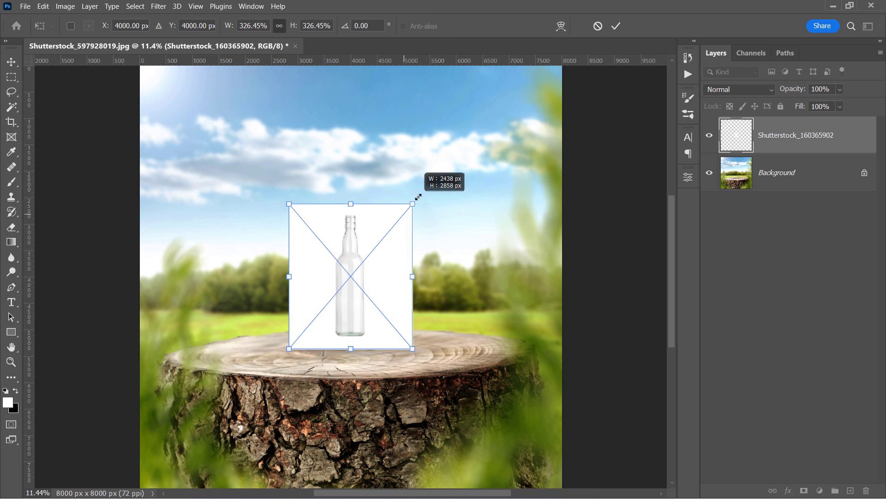
{"action": "left_click_drag", "start_coordinate": [386, 264], "coordinate": [388, 272]}
{"action": "key", "text": "Return"}
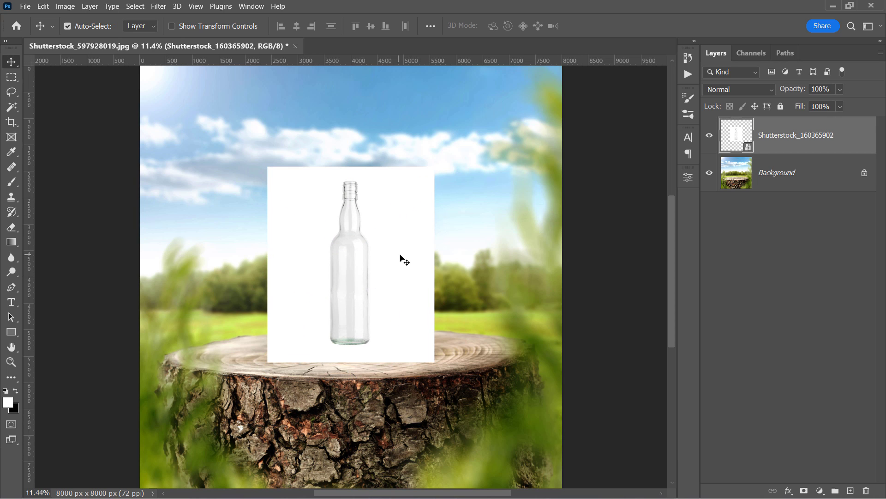
- Magic Wand the white background, add a layer mask, and invert it so only the bottle shows
{"action": "left_click_drag", "start_coordinate": [9, 103], "coordinate": [49, 129]}
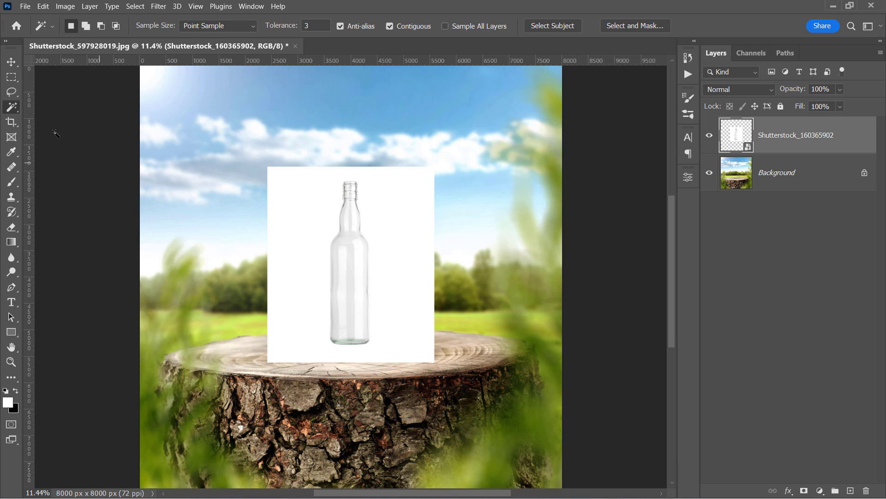
{"action": "left_click", "coordinate": [298, 223]}
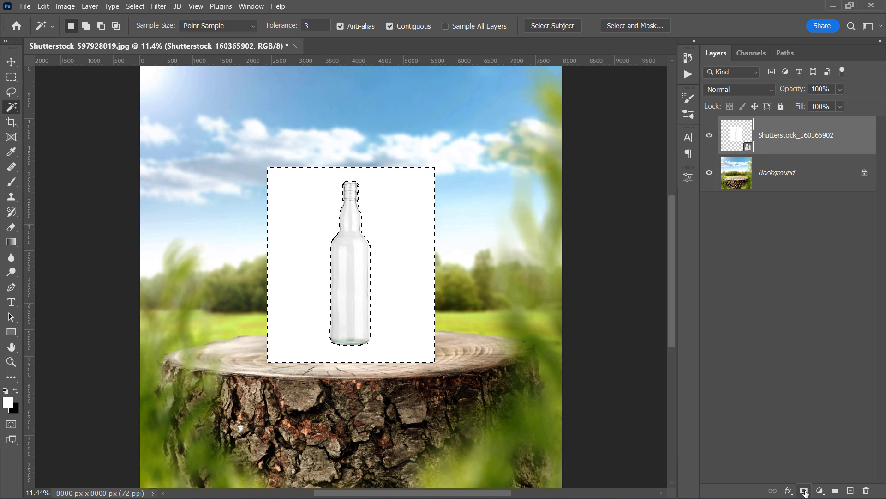
{"action": "left_click", "coordinate": [805, 491]}
{"action": "left_click", "coordinate": [778, 135]}
{"action": "key", "text": "ctrl+i"}
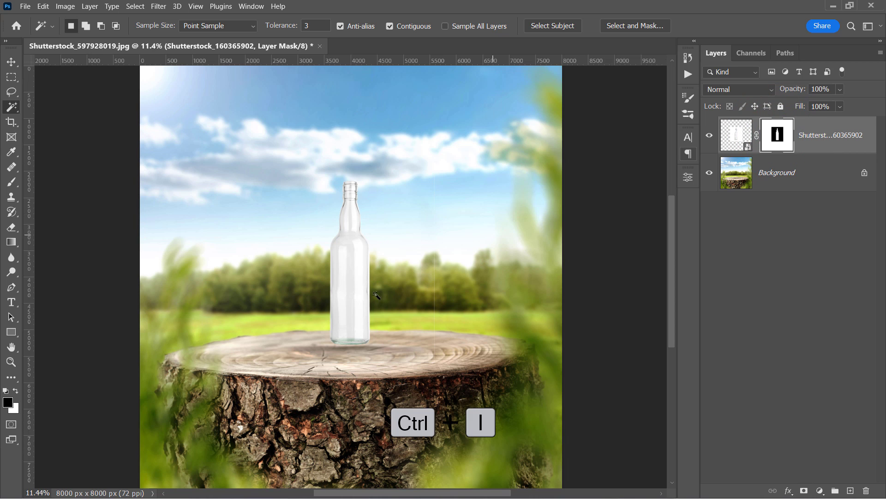
{"action": "key", "text": "v"}
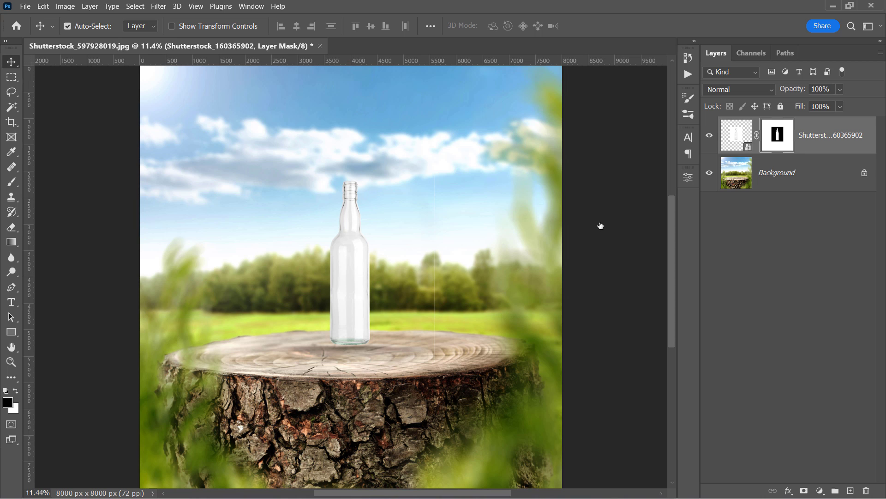
- Duplicate the bottle layer as a smart object named Shadows and hide the original
{"action": "left_click", "coordinate": [820, 152]}
{"action": "key", "text": "ctrl+j"}
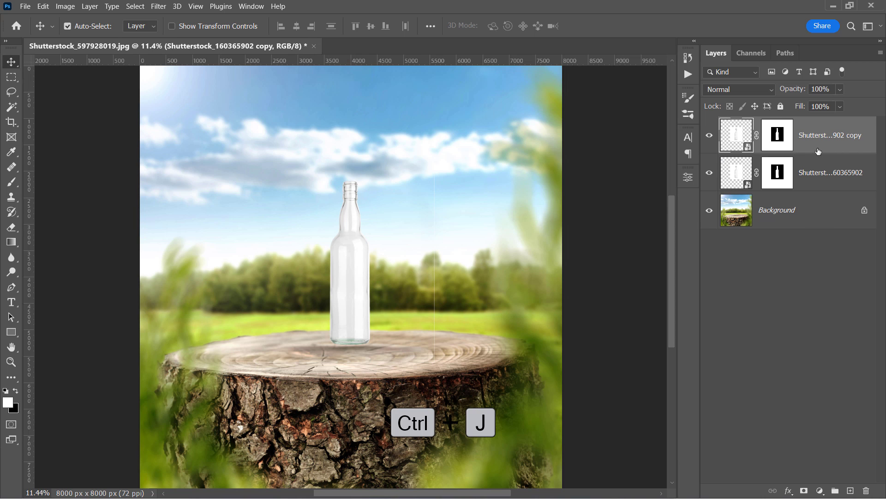
{"action": "right_click", "coordinate": [820, 148]}
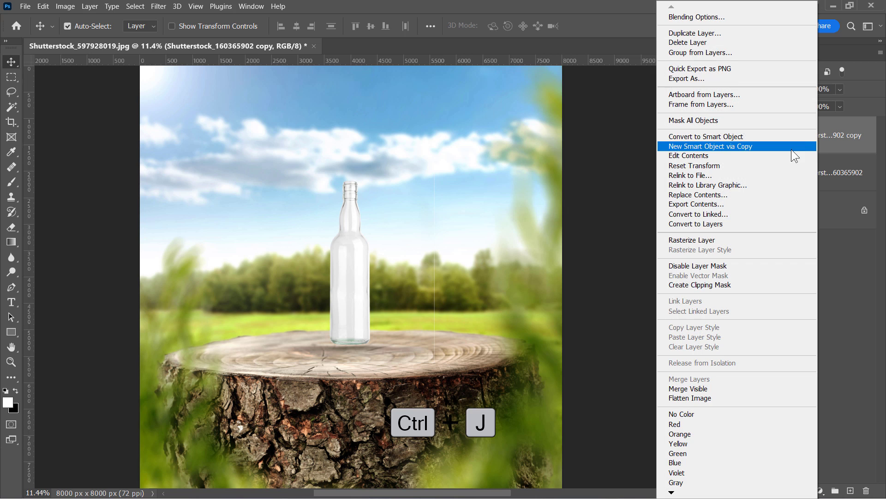
{"action": "left_click", "coordinate": [730, 137]}
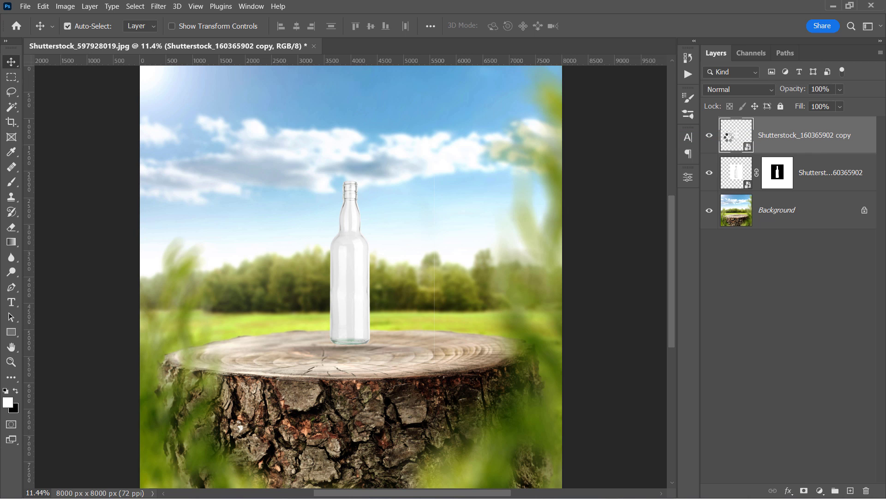
{"action": "left_click", "coordinate": [710, 173]}
{"action": "double_click", "coordinate": [787, 137]}
{"action": "type", "text": "Shadows"}
{"action": "key", "text": "Return"}
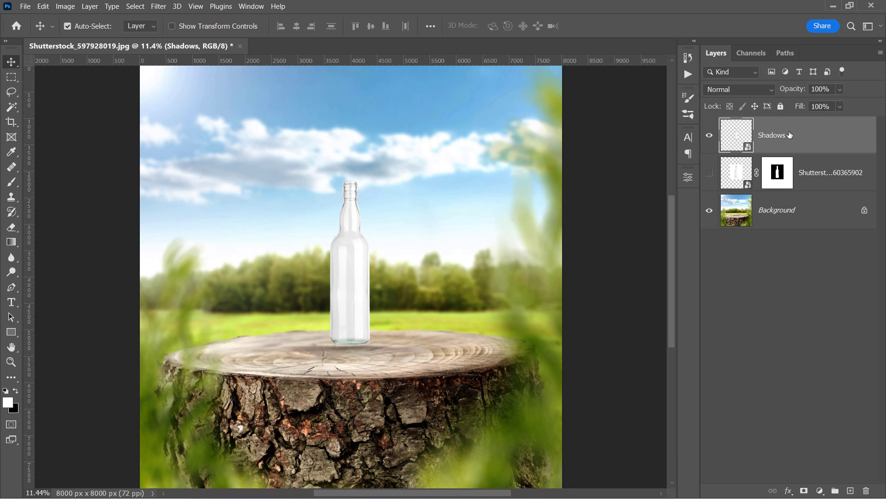
- Set Shadows to Multiply and add a clipped Levels adjustment with midtones at 0.66
{"action": "left_click", "coordinate": [760, 88]}
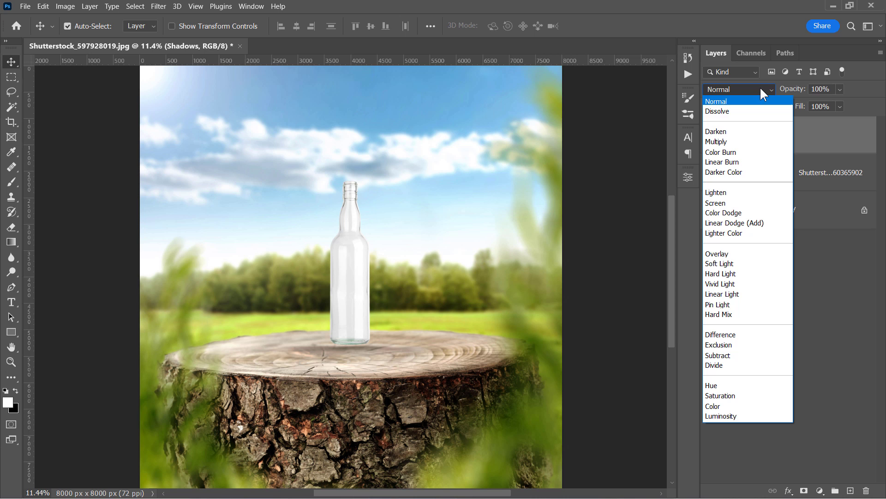
{"action": "left_click", "coordinate": [739, 141]}
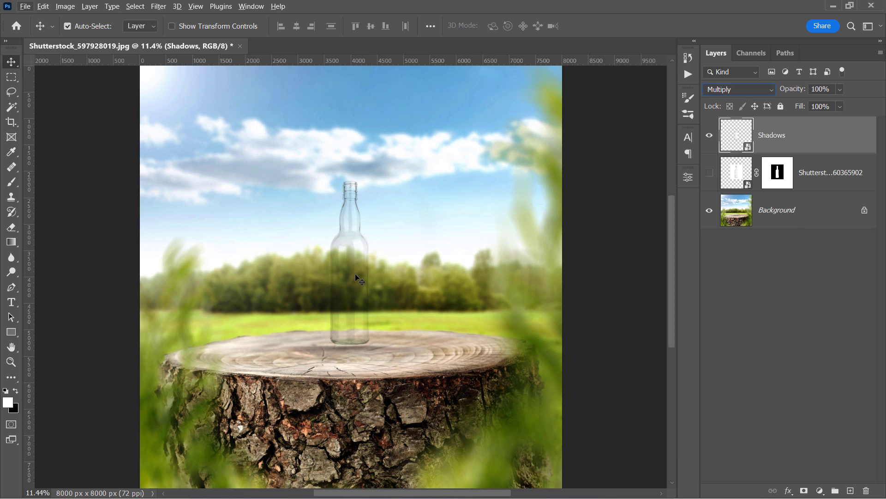
{"action": "scroll", "coordinate": [358, 275], "scroll_direction": "up", "scroll_amount": 3}
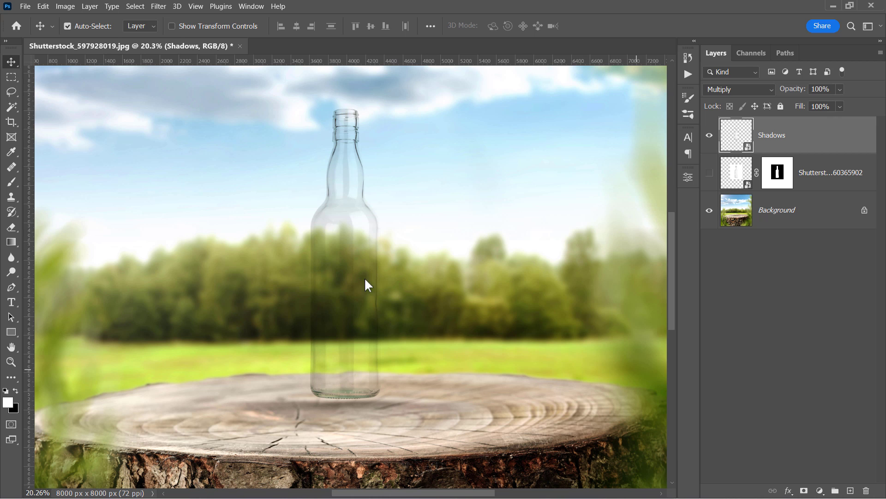
{"action": "left_click", "coordinate": [820, 490]}
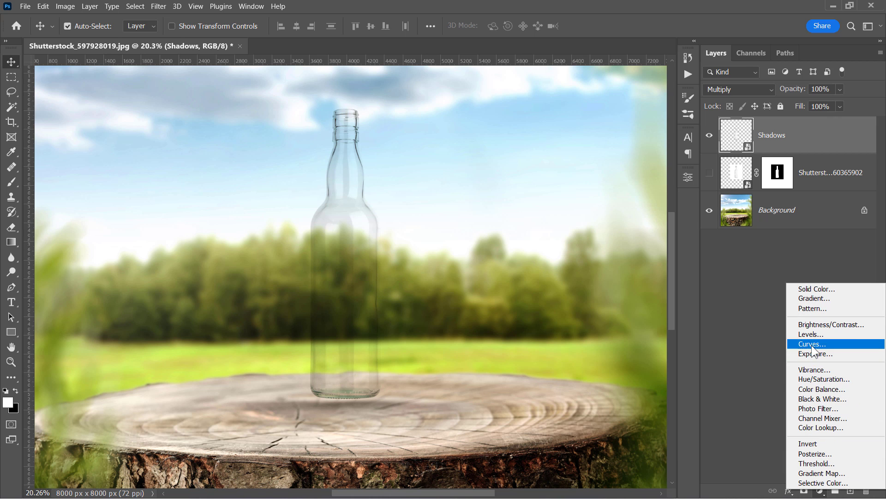
{"action": "left_click", "coordinate": [811, 334]}
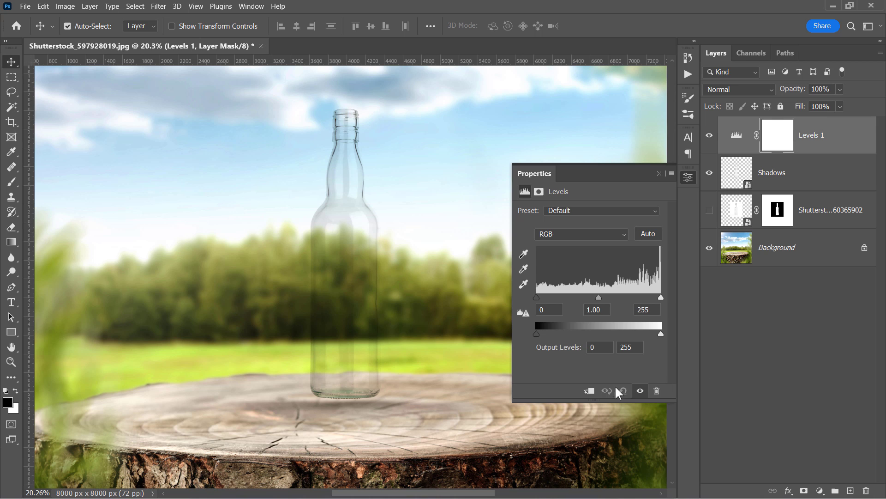
{"action": "left_click", "coordinate": [589, 391]}
{"action": "left_click_drag", "start_coordinate": [599, 298], "coordinate": [618, 297]}
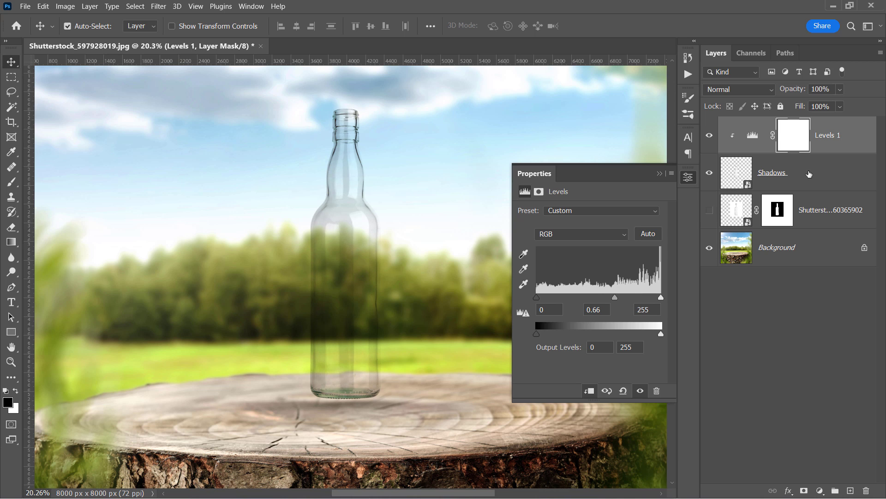
{"action": "left_click", "coordinate": [856, 144]}
- Duplicate the Shadows and Levels 1 layers and rename the bottle copy Highlights
{"action": "left_click", "coordinate": [847, 178], "text": "ctrl"}
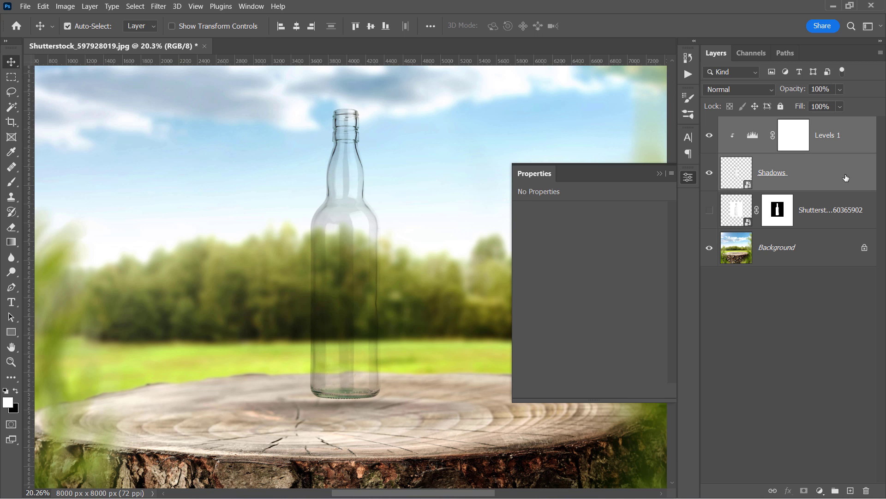
{"action": "key", "text": "ctrl+j"}
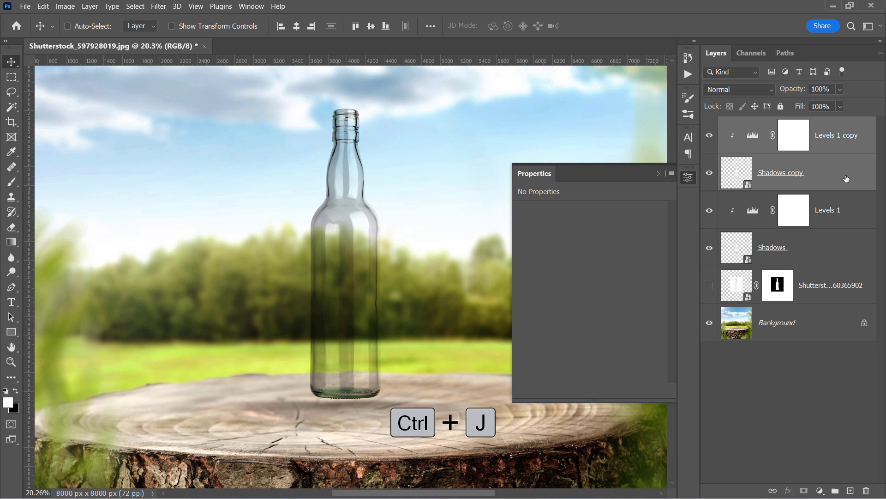
{"action": "left_click", "coordinate": [826, 181]}
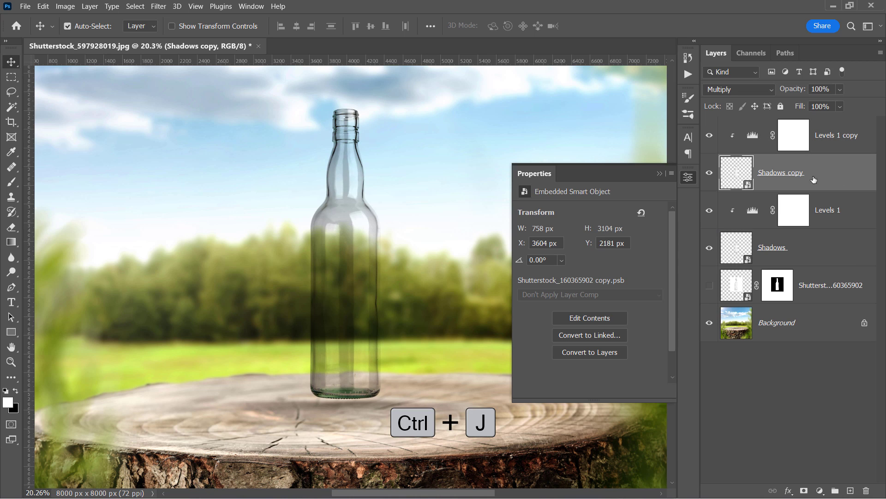
{"action": "double_click", "coordinate": [790, 173]}
{"action": "type", "text": "Highlights"}
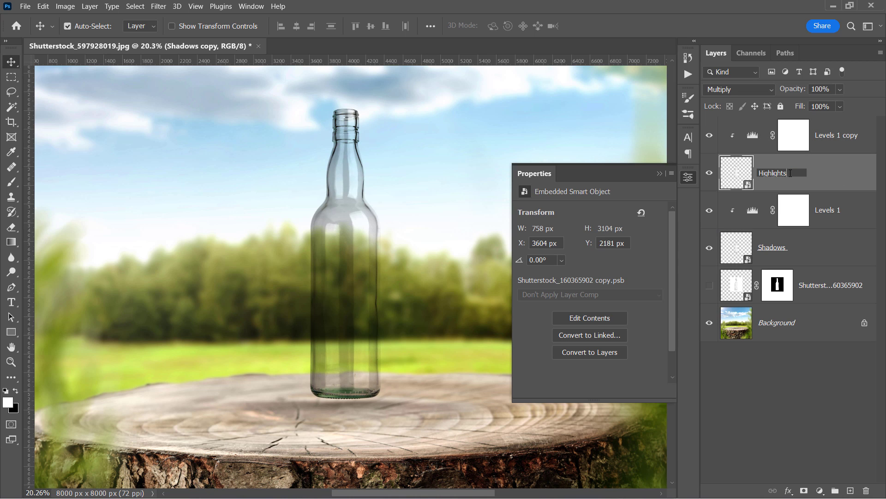
{"action": "key", "text": "Return"}
- Set Highlights to Screen and drag the Levels 1 copy midtones to 0.05
{"action": "left_click", "coordinate": [737, 90]}
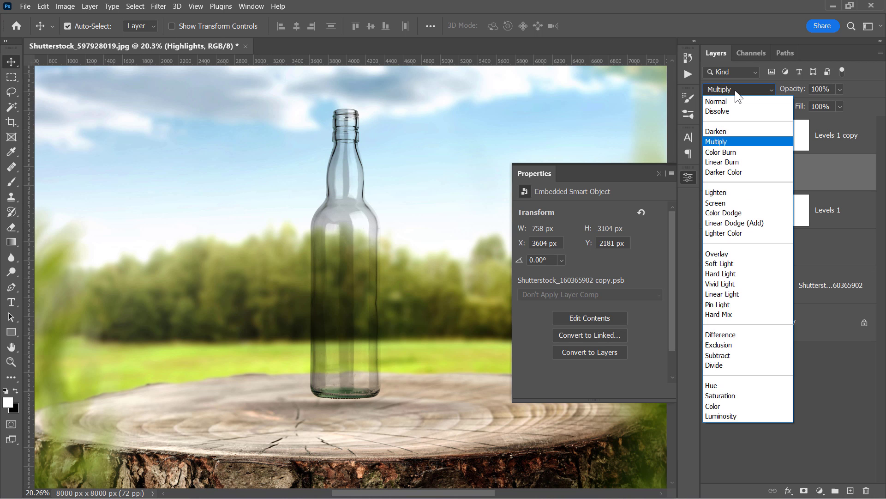
{"action": "left_click", "coordinate": [734, 203]}
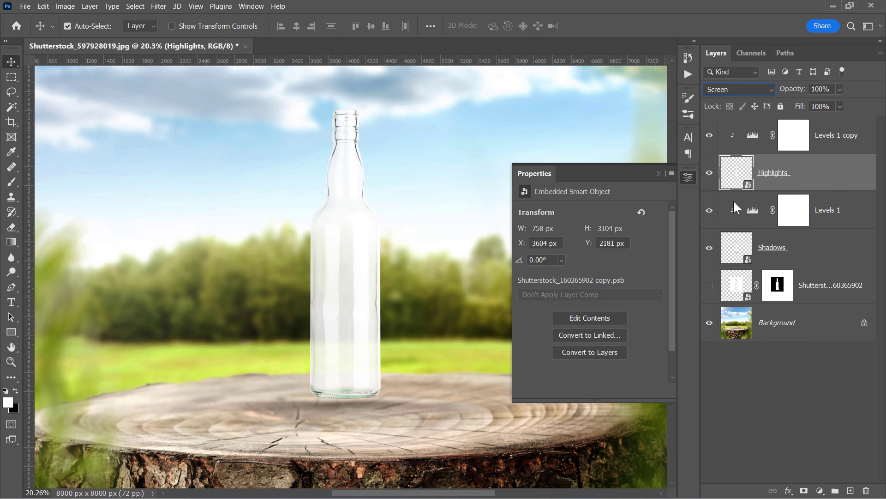
{"action": "left_click", "coordinate": [755, 134]}
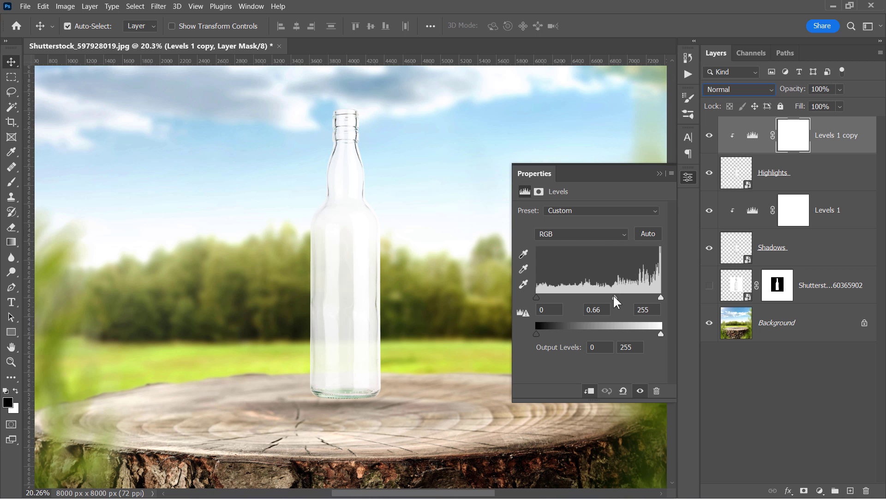
{"action": "left_click_drag", "start_coordinate": [615, 297], "coordinate": [655, 285]}
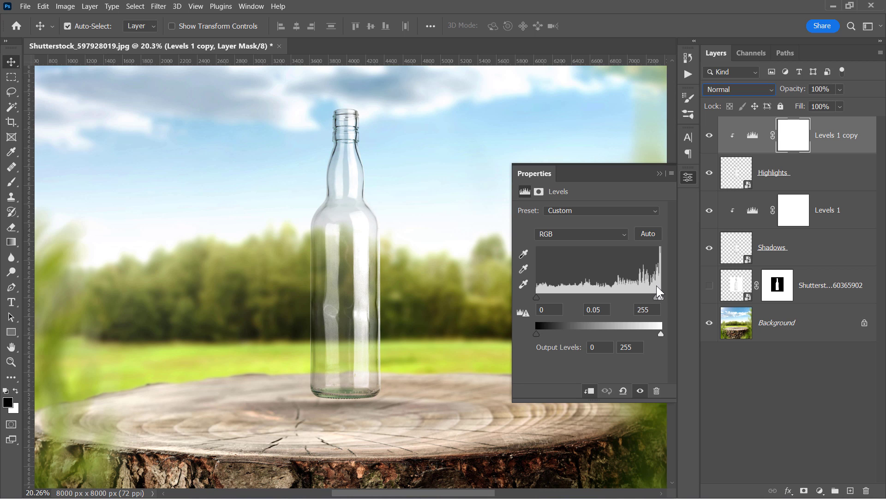
{"action": "left_click", "coordinate": [658, 173]}
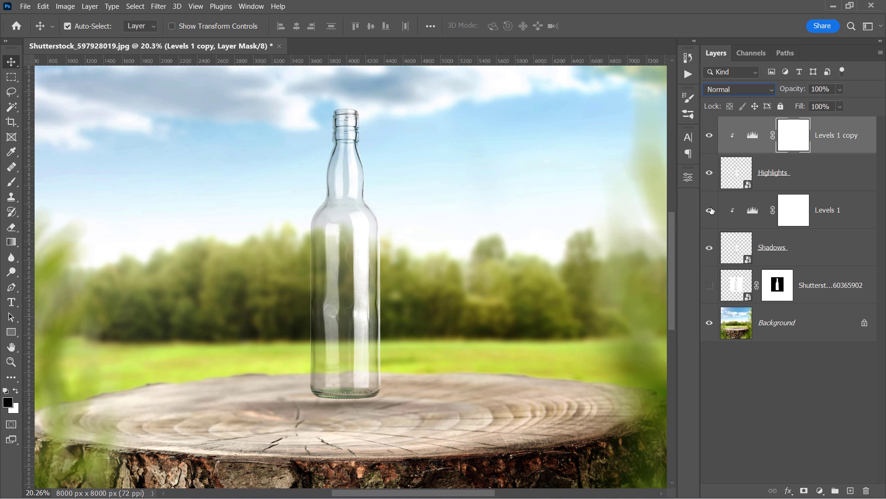
- Toggle visibility of the Highlights and Shadows layer pairs to compare their effects
{"action": "left_click_drag", "start_coordinate": [711, 210], "coordinate": [711, 248]}
{"action": "left_click", "coordinate": [815, 159]}
{"action": "left_click", "coordinate": [837, 140]}
{"action": "left_click", "coordinate": [840, 173]}
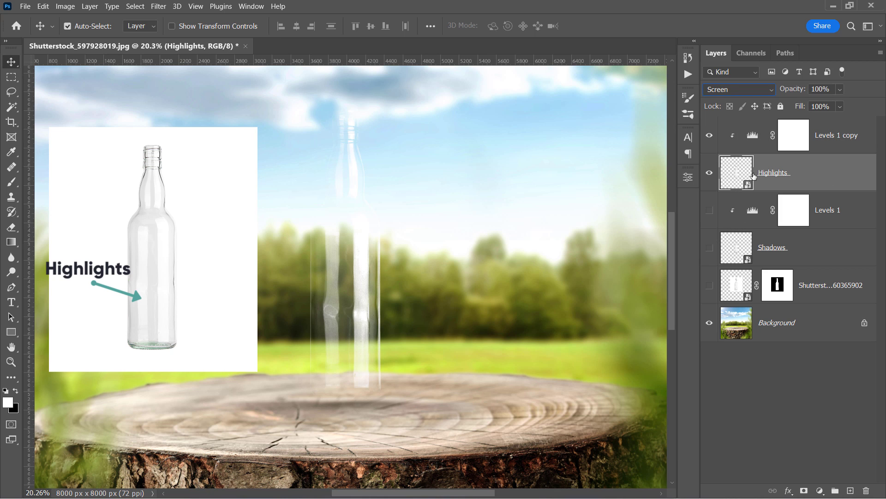
{"action": "left_click", "coordinate": [710, 173]}
{"action": "left_click", "coordinate": [709, 135]}
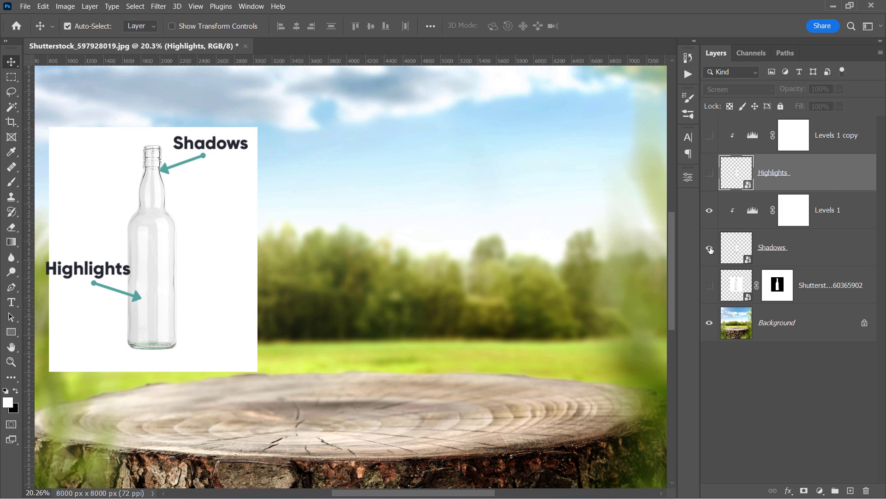
{"action": "left_click_drag", "start_coordinate": [710, 210], "coordinate": [711, 250]}
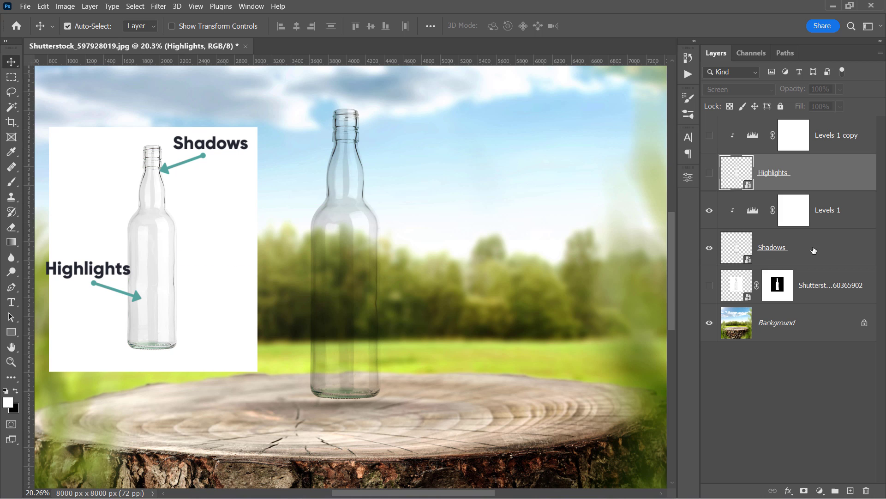
{"action": "left_click", "coordinate": [814, 249]}
- Show Highlights again and group all four bottle layers into a group named After
{"action": "left_click", "coordinate": [709, 172]}
{"action": "left_click", "coordinate": [708, 136]}
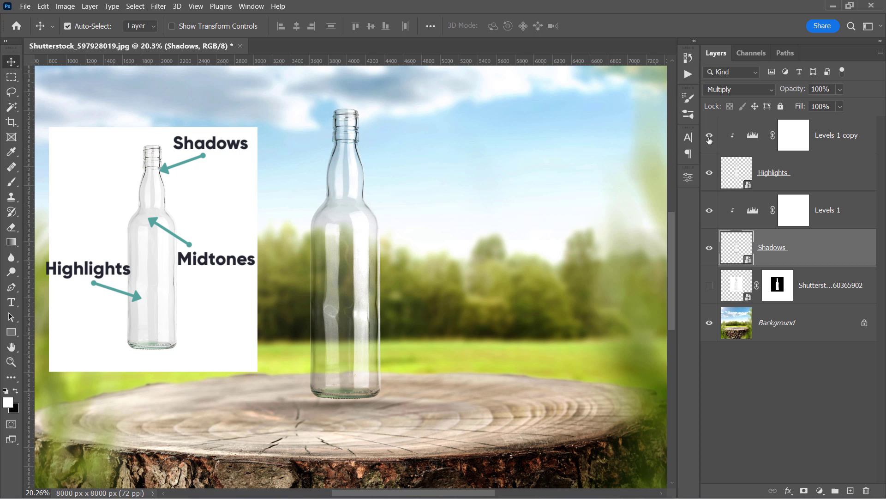
{"action": "left_click", "coordinate": [841, 144], "text": "shift"}
{"action": "key", "text": "ctrl+g"}
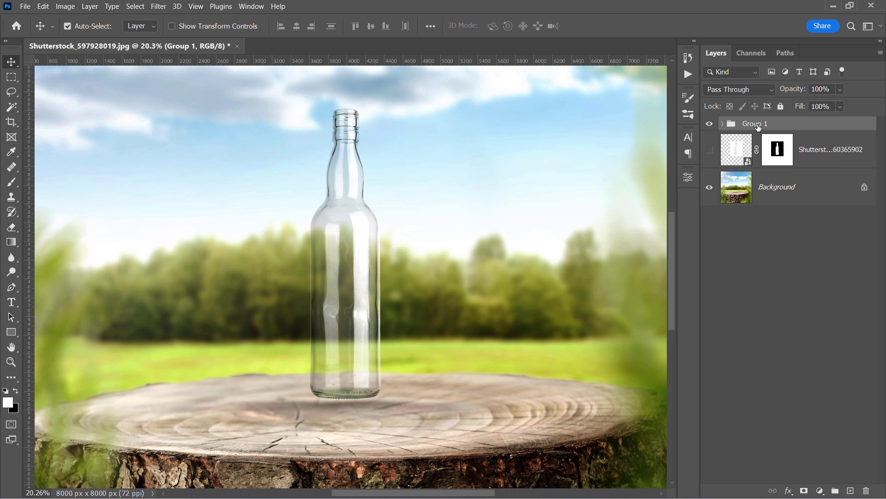
{"action": "double_click", "coordinate": [756, 124]}
{"action": "type", "text": "After"}
{"action": "key", "text": "Return"}
- Show the original opaque bottle layer and move it left of the glass bottle
{"action": "left_click", "coordinate": [824, 154]}
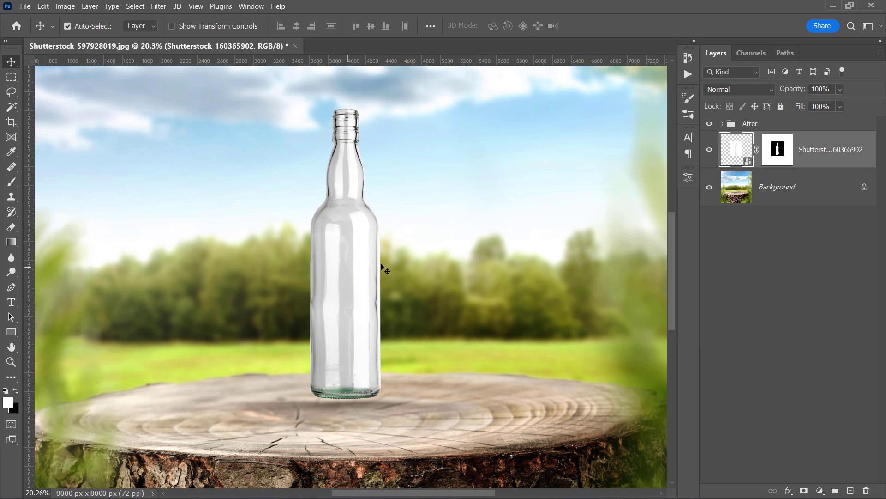
{"action": "left_click_drag", "start_coordinate": [366, 273], "coordinate": [244, 267]}
{"action": "scroll", "coordinate": [244, 268], "scroll_direction": "up", "scroll_amount": 2}
{"action": "scroll", "coordinate": [290, 307], "scroll_direction": "down", "scroll_amount": 2}
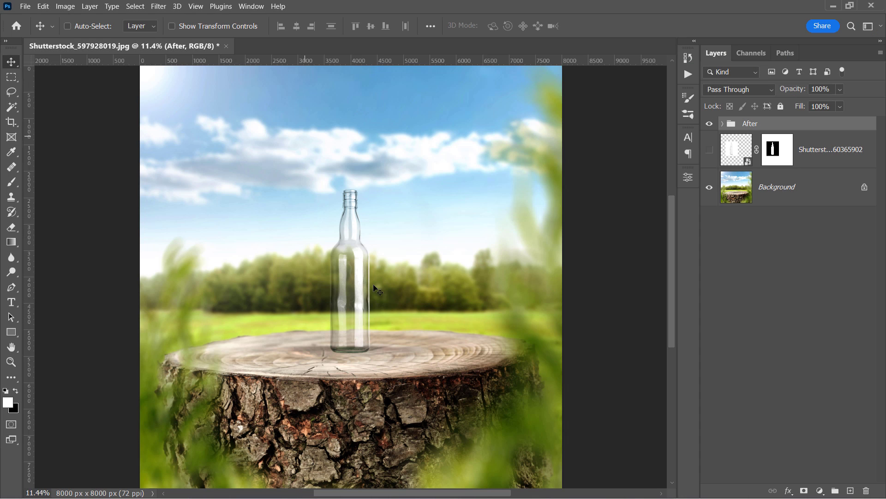
- Load the Cut Glass Action - Pixivu set into the Actions panel via Load Actions
{"action": "left_click", "coordinate": [250, 6]}
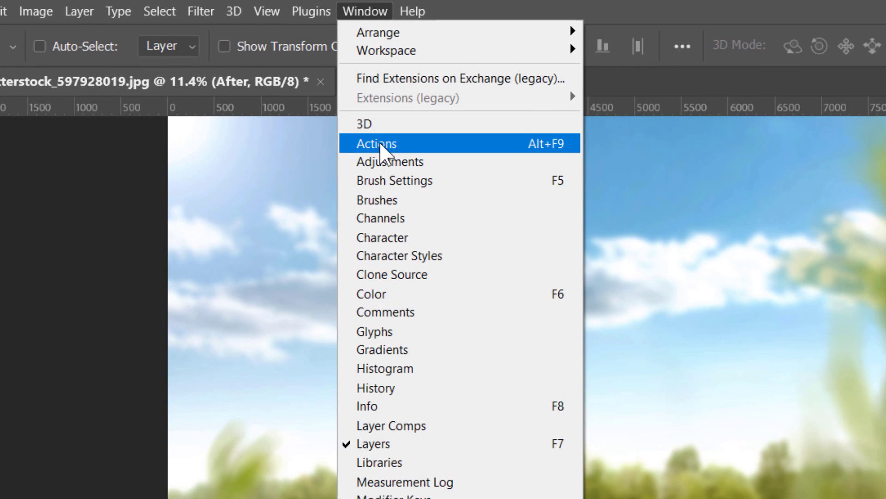
{"action": "left_click", "coordinate": [377, 144]}
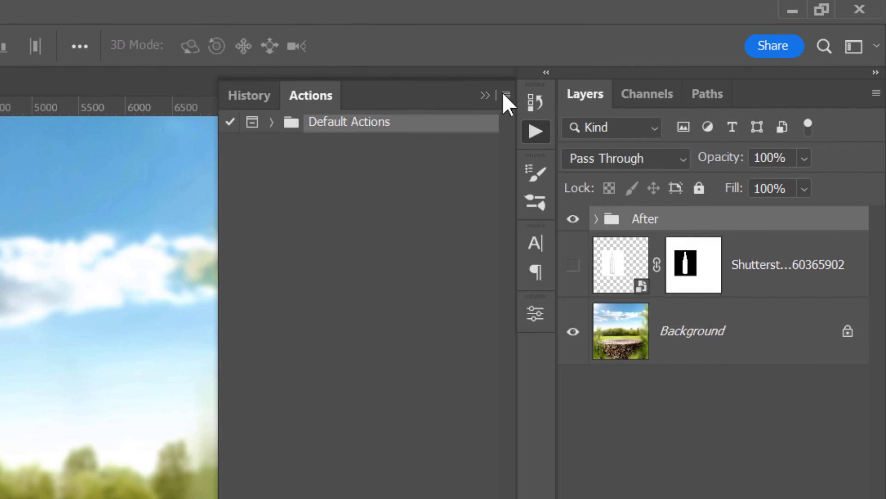
{"action": "left_click", "coordinate": [505, 94]}
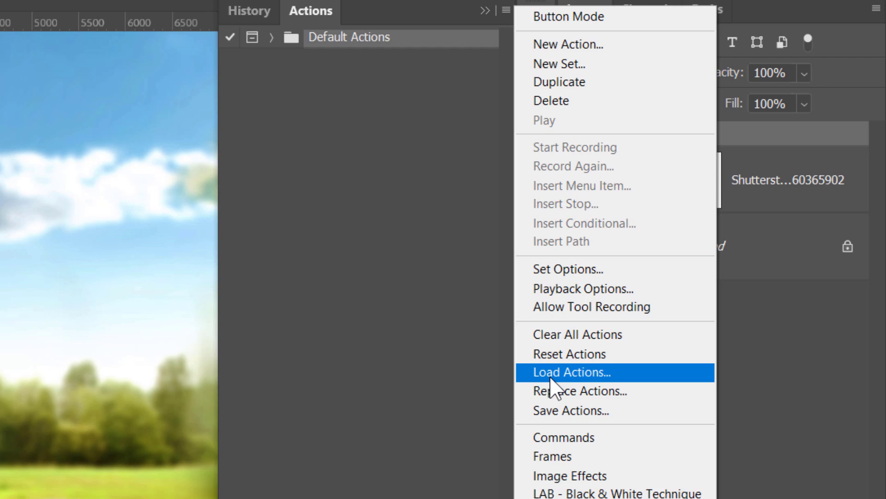
{"action": "left_click", "coordinate": [545, 450]}
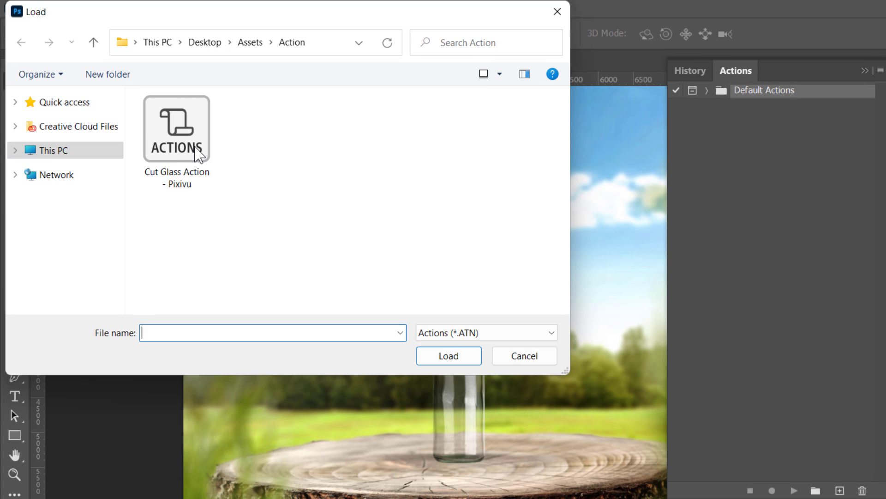
{"action": "left_click", "coordinate": [198, 154]}
{"action": "left_click", "coordinate": [450, 356]}
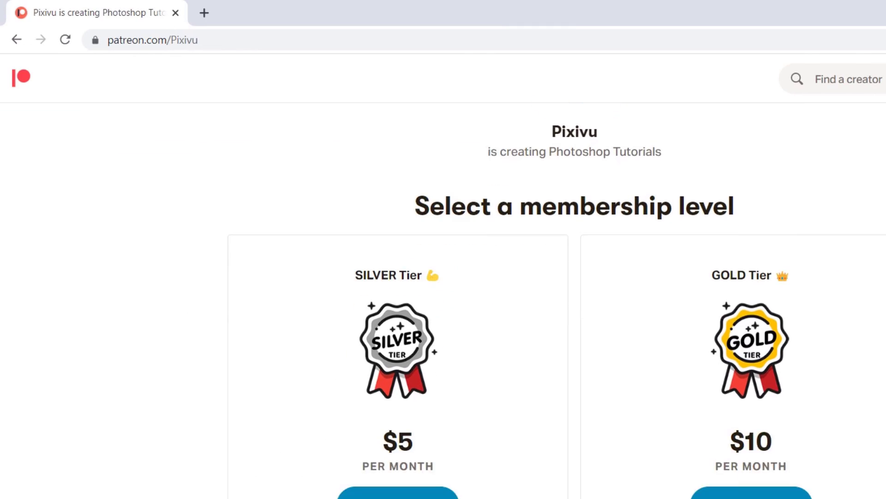
{"action": "scroll", "coordinate": [438, 300], "scroll_direction": "down", "scroll_amount": 20}
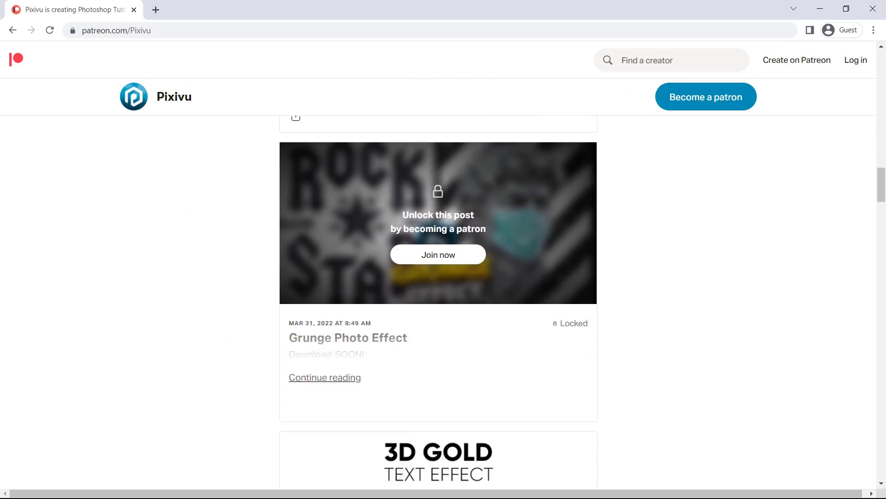
{"action": "scroll", "coordinate": [438, 300], "scroll_direction": "down", "scroll_amount": 20}
{"action": "scroll", "coordinate": [439, 300], "scroll_direction": "down", "scroll_amount": 10}
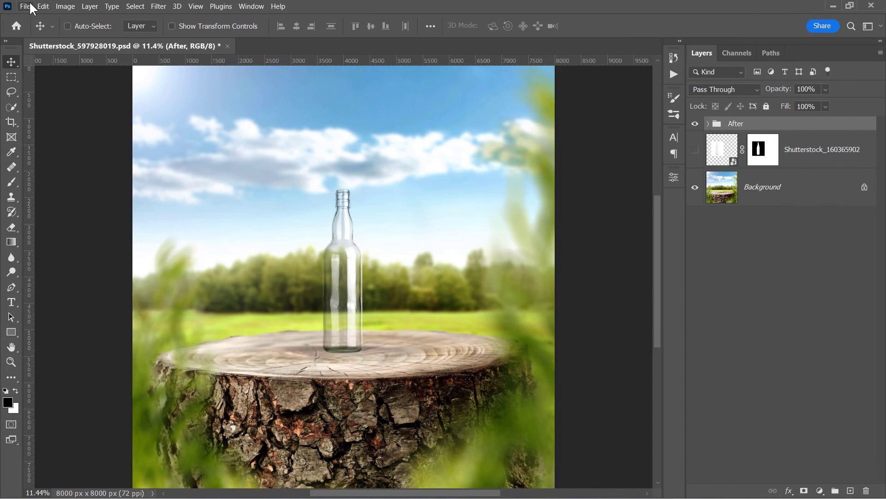
- Open the corked bottle image Shutterstock_49491967.jpg
{"action": "left_click", "coordinate": [30, 3]}
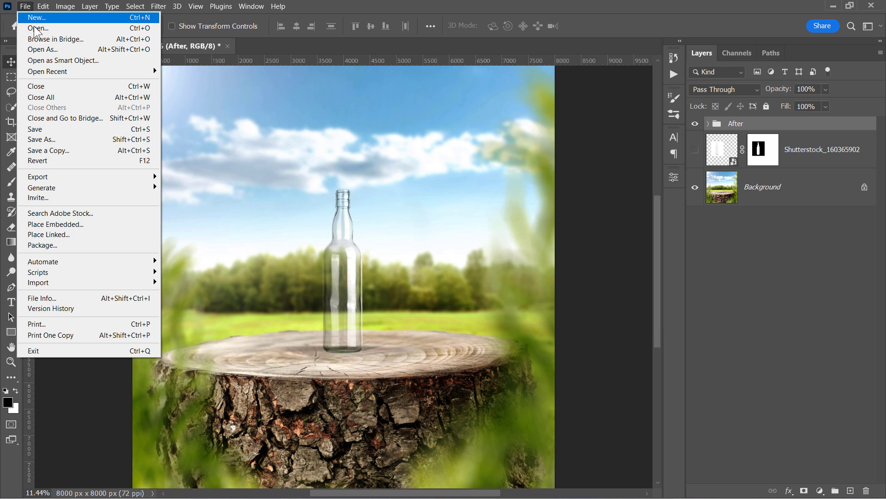
{"action": "left_click", "coordinate": [34, 26]}
{"action": "left_click", "coordinate": [142, 188]}
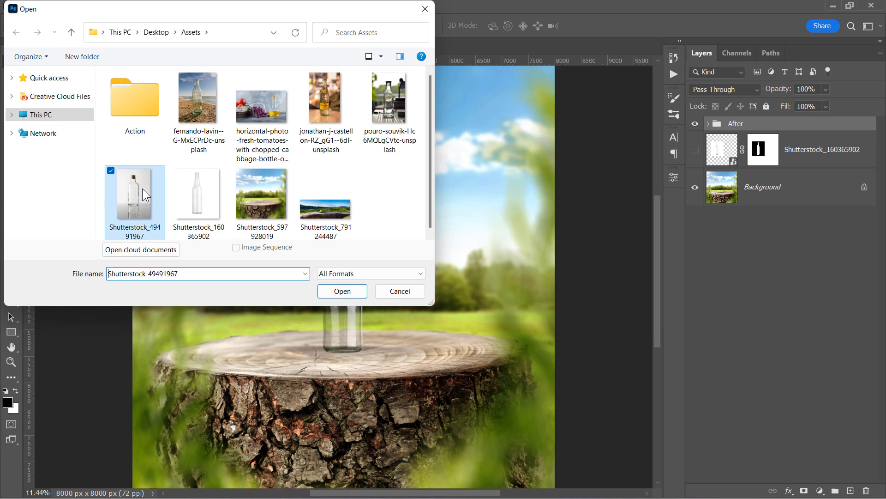
{"action": "left_click", "coordinate": [341, 291]}
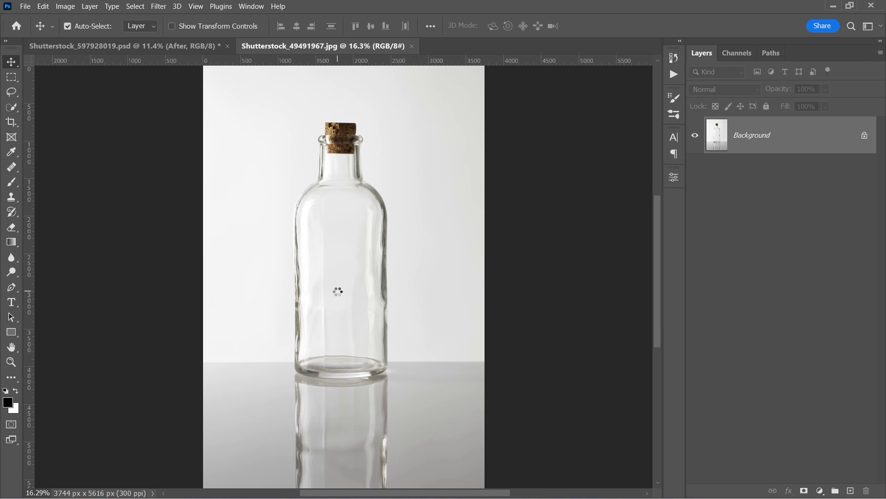
- Select the bottle with Quick Selection's Select Subject and play the Run! glass action
{"action": "left_click", "coordinate": [11, 107]}
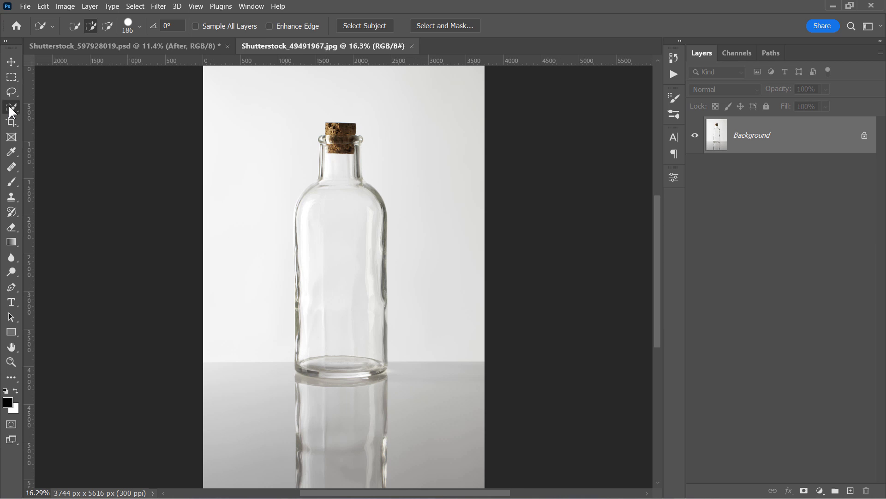
{"action": "left_click", "coordinate": [365, 26]}
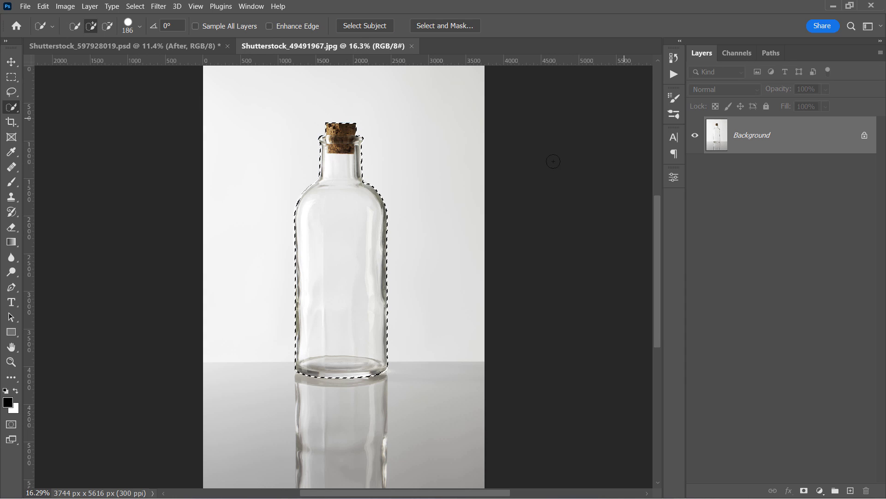
{"action": "left_click", "coordinate": [674, 73]}
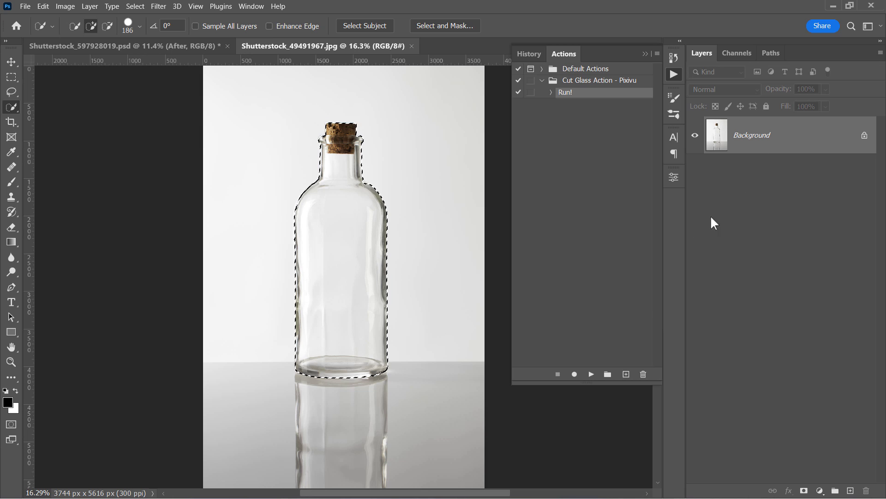
{"action": "left_click", "coordinate": [591, 374]}
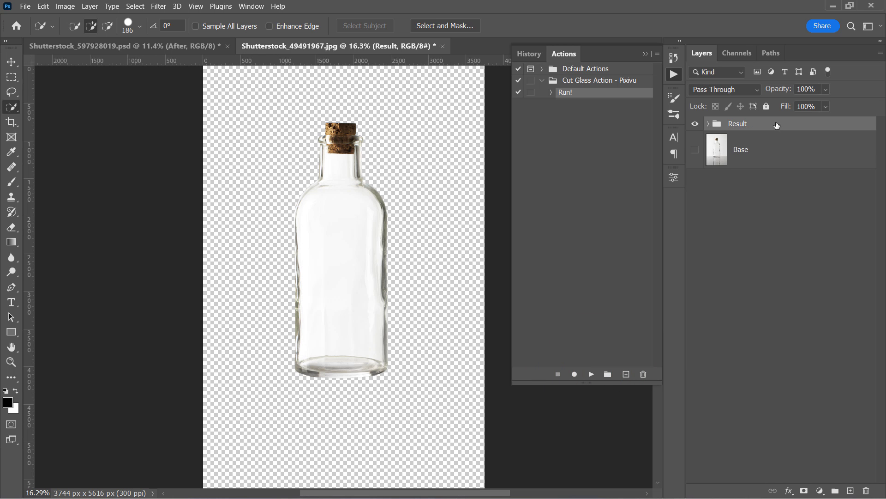
{"action": "left_click_drag", "start_coordinate": [777, 125], "coordinate": [395, 327]}
{"action": "left_click", "coordinate": [645, 54]}
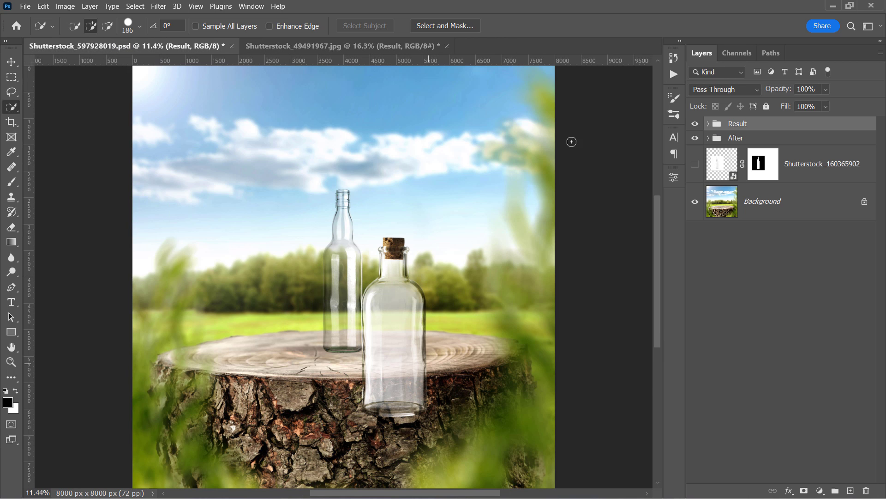
{"action": "key", "text": "v"}
{"action": "left_click_drag", "start_coordinate": [403, 361], "coordinate": [427, 296]}
{"action": "scroll", "coordinate": [427, 296], "scroll_direction": "up", "scroll_amount": 2}
{"action": "key", "text": "ctrl+t"}
{"action": "left_click_drag", "start_coordinate": [469, 139], "coordinate": [458, 180]}
{"action": "left_click_drag", "start_coordinate": [429, 247], "coordinate": [467, 250]}
{"action": "key", "text": "Return"}
{"action": "left_click", "coordinate": [708, 123]}
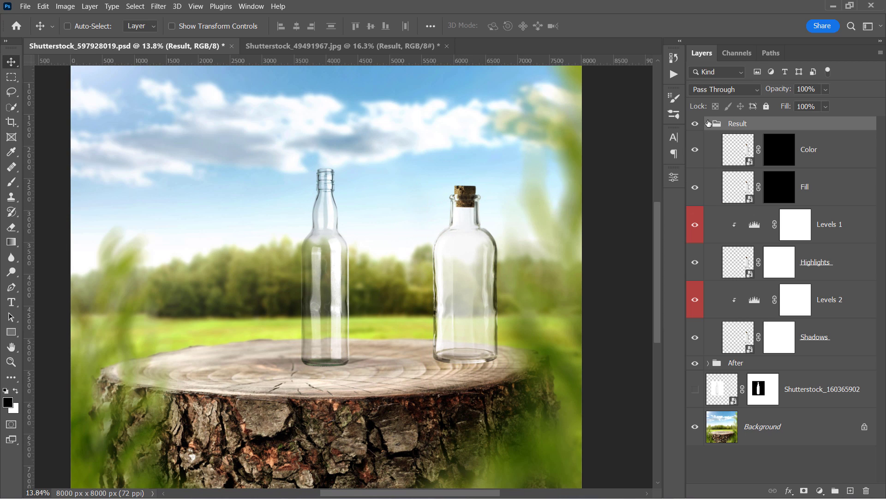
{"action": "left_click", "coordinate": [854, 336]}
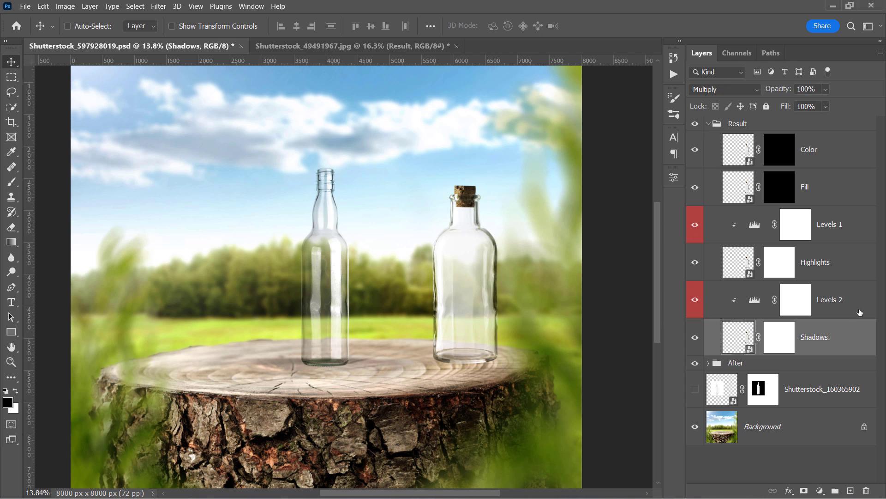
{"action": "left_click", "coordinate": [862, 307], "text": "shift"}
{"action": "left_click", "coordinate": [857, 257]}
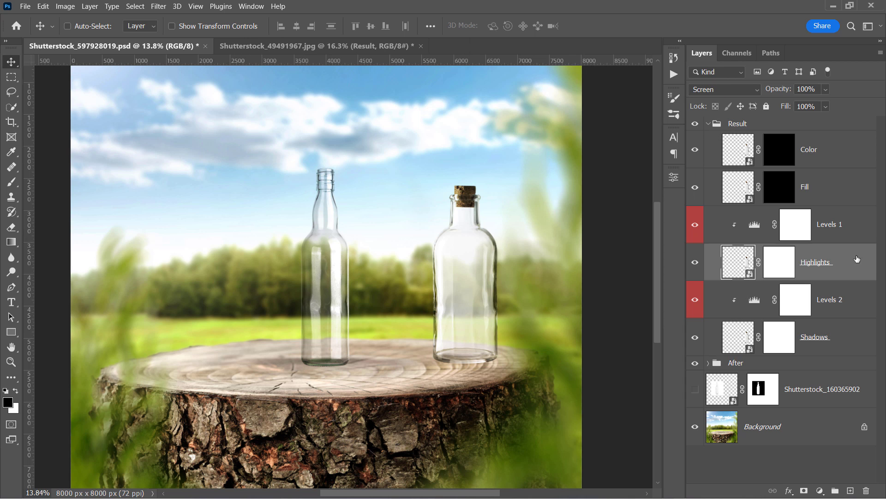
{"action": "left_click", "coordinate": [866, 225], "text": "shift"}
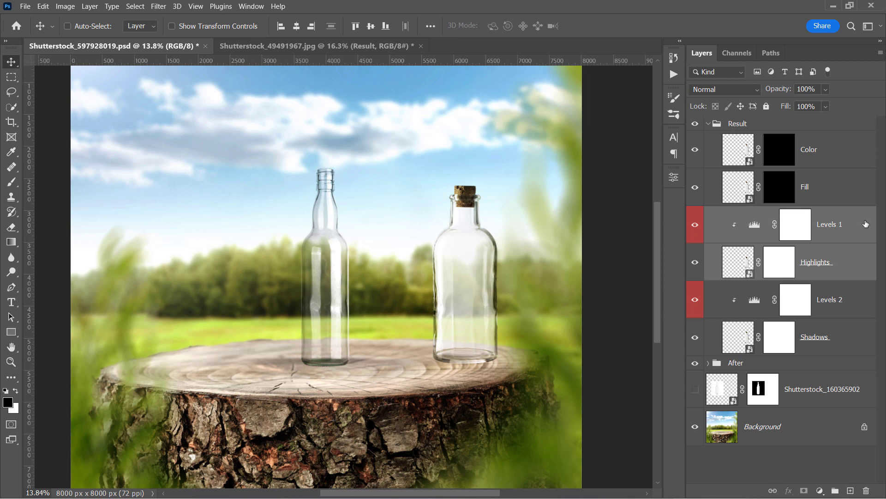
{"action": "left_click", "coordinate": [850, 187]}
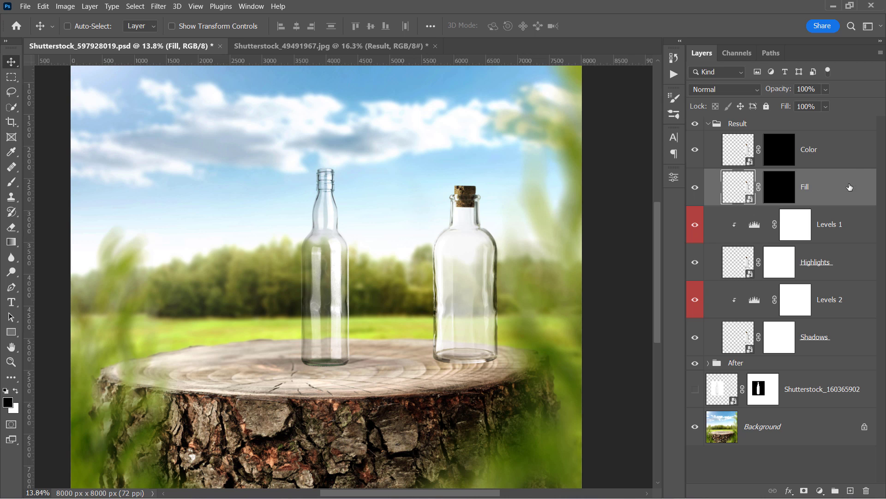
{"action": "left_click", "coordinate": [850, 152]}
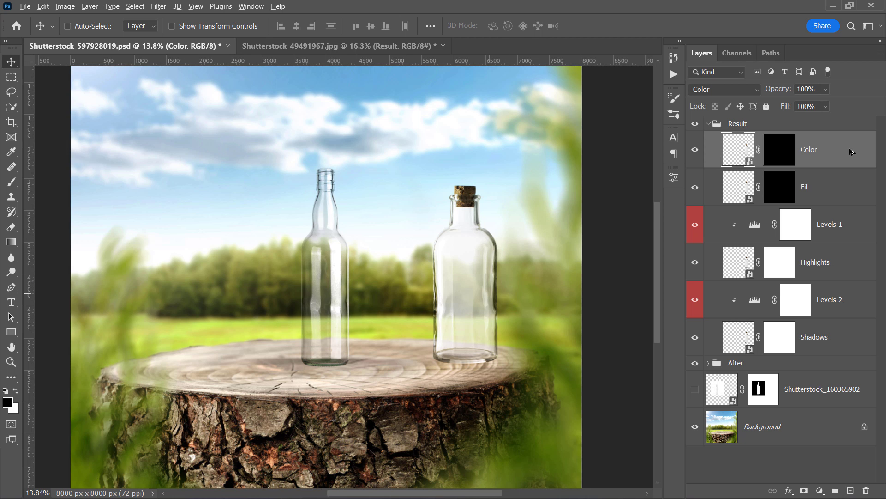
- Set the corked bottle's Levels 1 midtones to 0.08 and Levels 2 gamma to 0.81
{"action": "key", "text": "ctrl+plus"}
{"action": "double_click", "coordinate": [751, 226]}
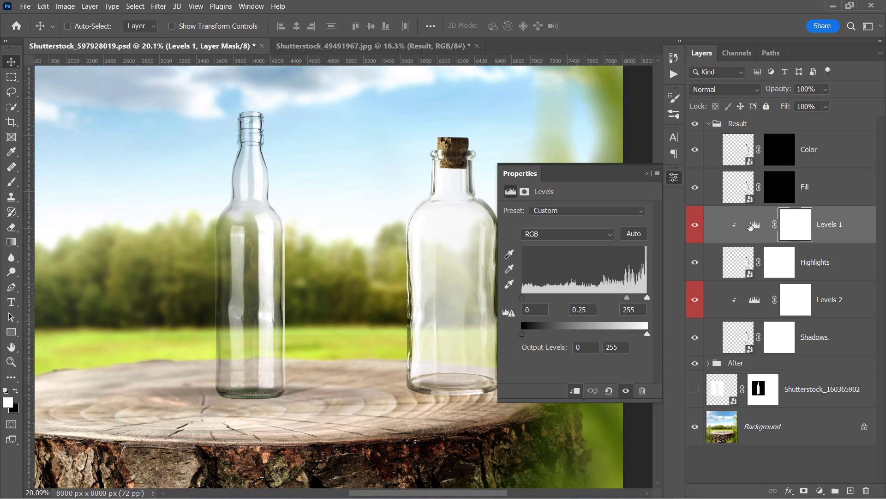
{"action": "left_click_drag", "start_coordinate": [629, 300], "coordinate": [593, 300]}
{"action": "left_click", "coordinate": [754, 303]}
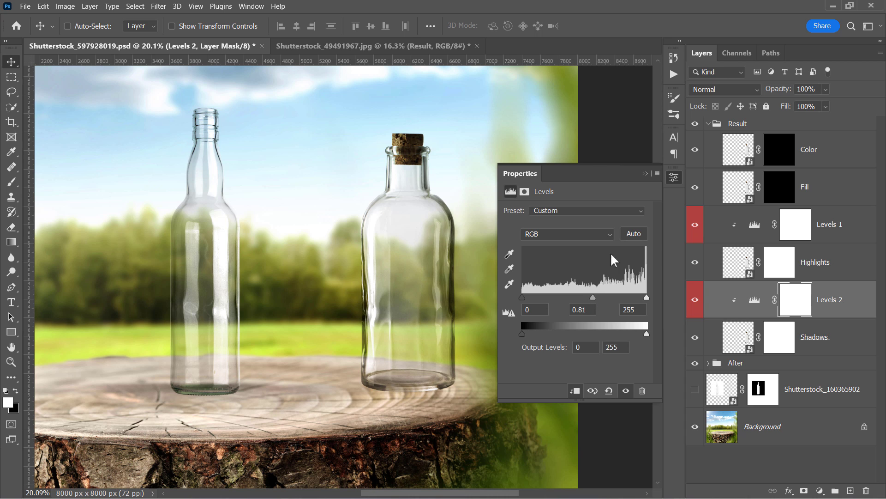
{"action": "left_click", "coordinate": [646, 174]}
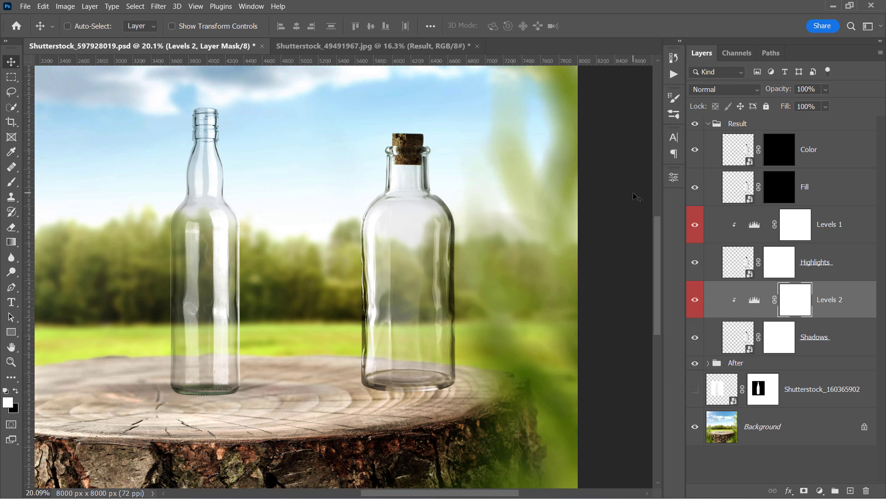
- Paint white over the cork on the Fill layer mask with a 151 px brush
{"action": "left_click", "coordinate": [12, 182]}
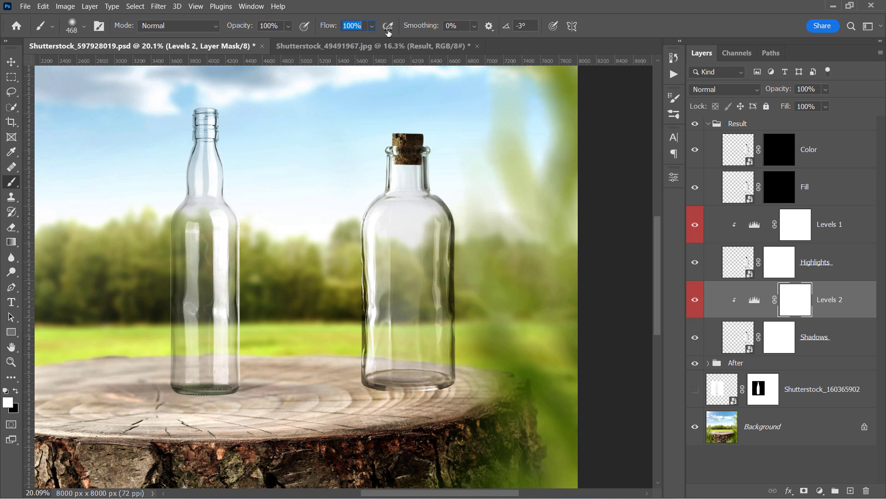
{"action": "left_click", "coordinate": [784, 192]}
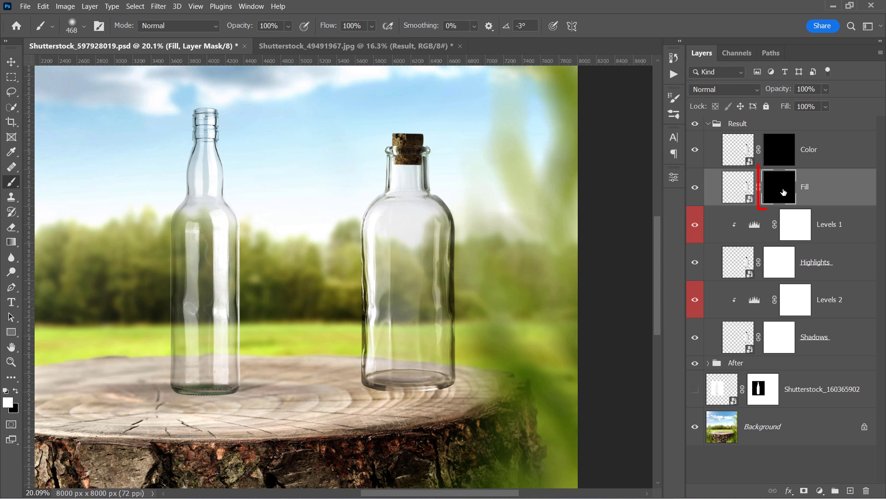
{"action": "scroll", "coordinate": [426, 130], "scroll_direction": "up", "scroll_amount": 5}
{"action": "left_click_drag", "start_coordinate": [401, 151], "coordinate": [354, 159]}
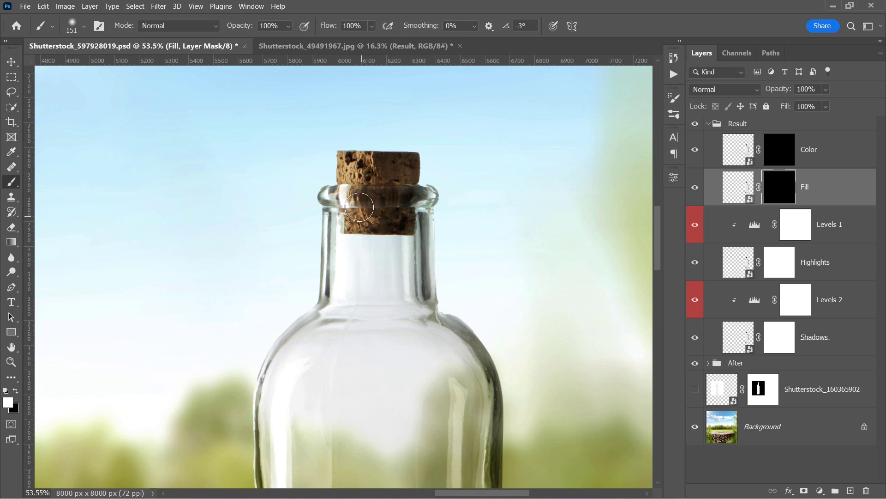
{"action": "left_click", "coordinate": [395, 183]}
{"action": "scroll", "coordinate": [383, 194], "scroll_direction": "down", "scroll_amount": 3}
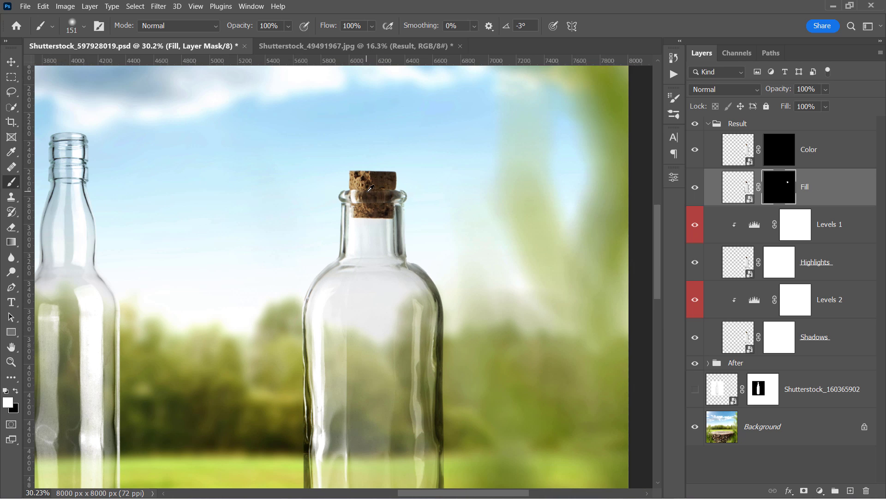
{"action": "scroll", "coordinate": [368, 204], "scroll_direction": "down", "scroll_amount": 1}
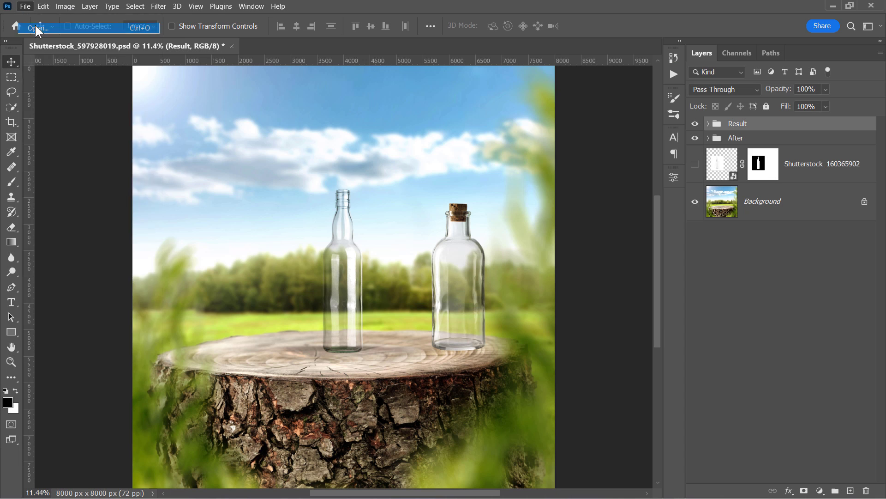
- Open the tomatoes-and-oil photo and box-select the oil jug with Object Selection
{"action": "left_click", "coordinate": [268, 118]}
{"action": "left_click", "coordinate": [342, 292]}
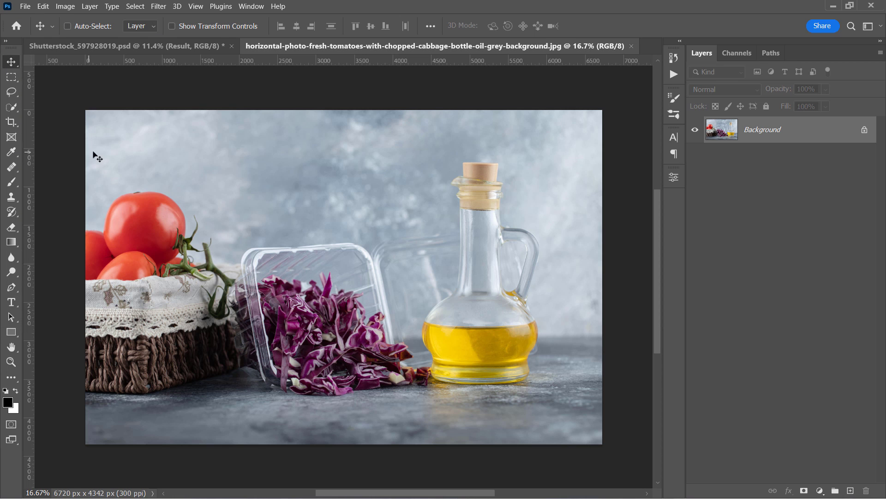
{"action": "left_click", "coordinate": [11, 107]}
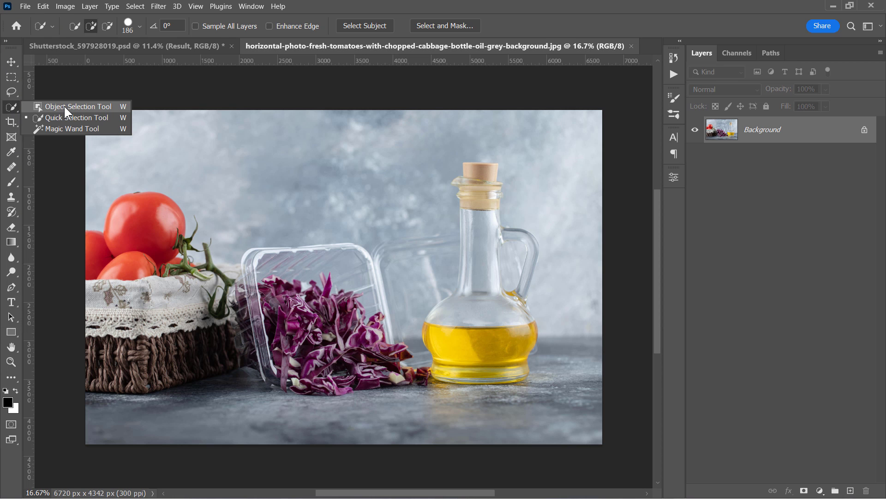
{"action": "left_click", "coordinate": [65, 106]}
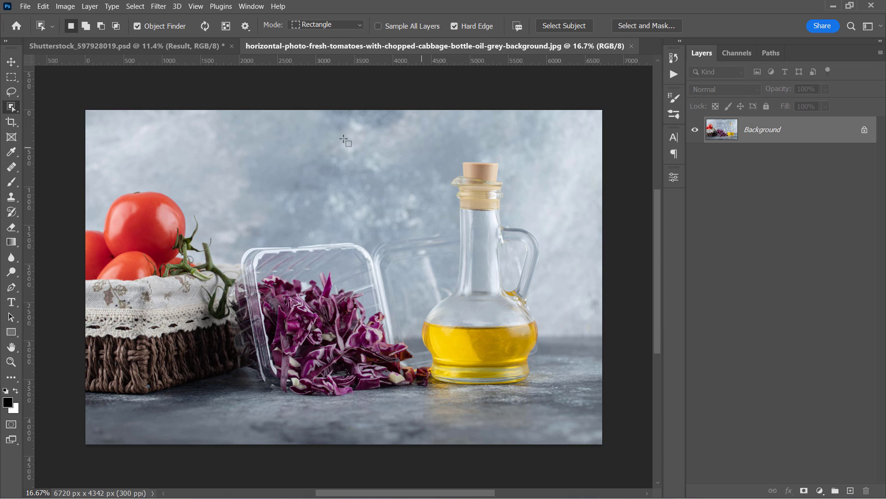
{"action": "mouse_move", "coordinate": [425, 148]}
{"action": "left_mouse_down"}
{"action": "mouse_move", "coordinate": [560, 376]}
{"action": "mouse_move", "coordinate": [545, 393]}
{"action": "left_mouse_up"}
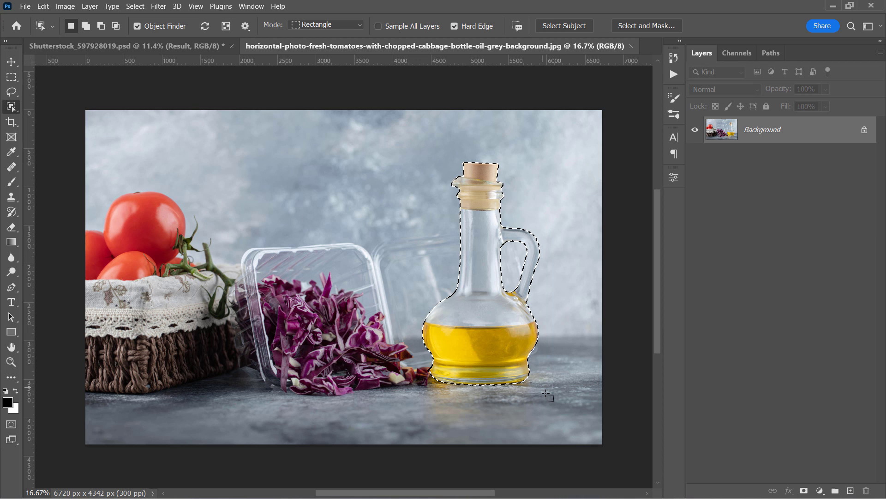
- Play the Cut Glass action's Run! step to isolate the jug as glass
{"action": "key", "text": "shift+w"}
{"action": "scroll", "coordinate": [493, 413], "scroll_direction": "up", "scroll_amount": 1}
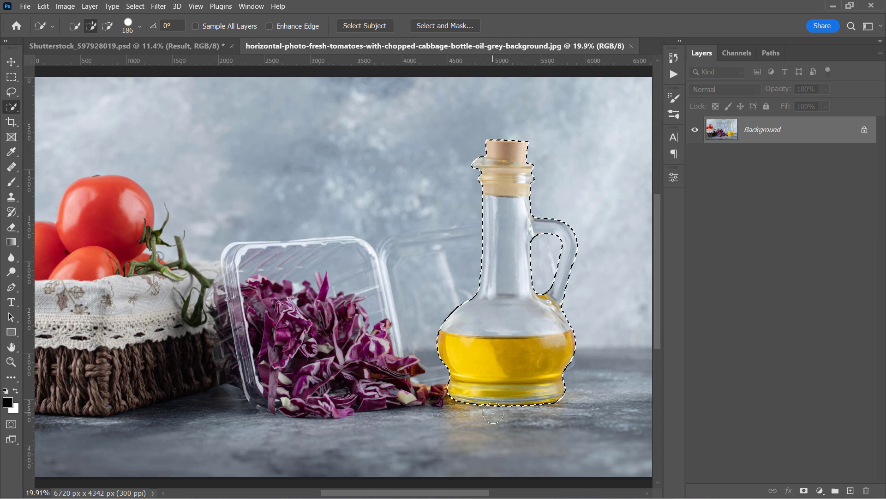
{"action": "left_click", "coordinate": [673, 76]}
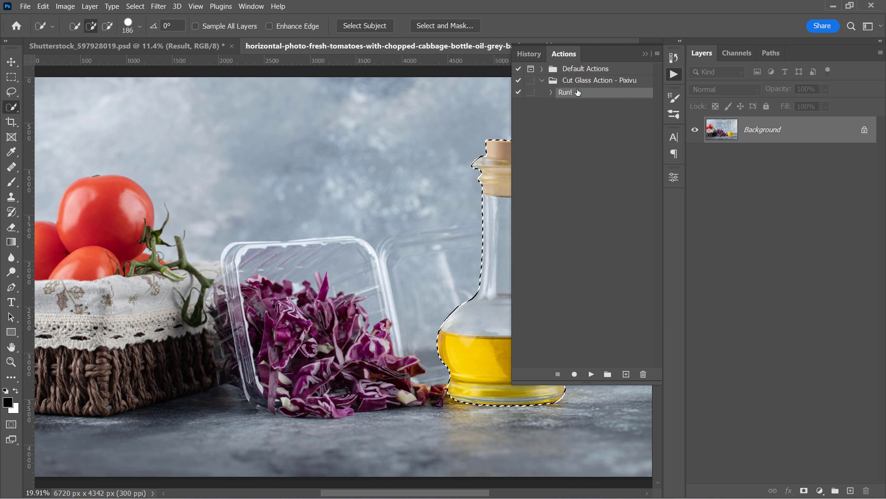
{"action": "left_click", "coordinate": [591, 374]}
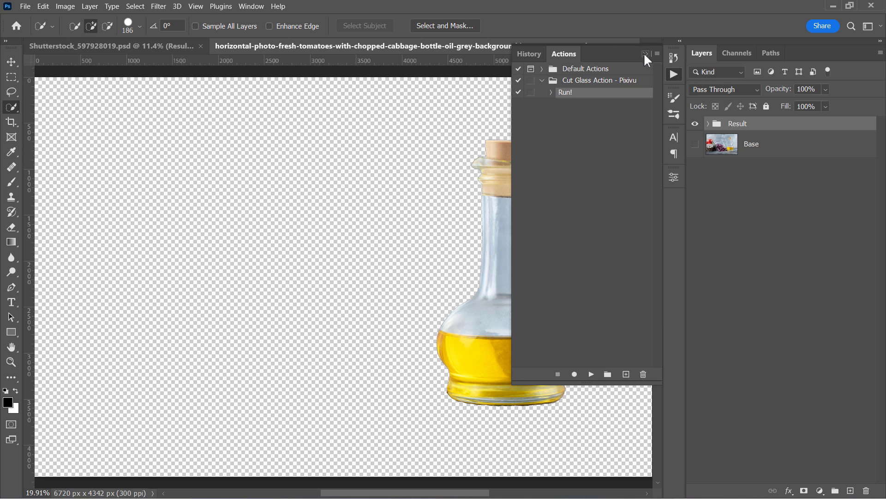
- Copy the jug's Result group into the stump scene and scale it to 84.86%
{"action": "left_click", "coordinate": [645, 53]}
{"action": "left_click_drag", "start_coordinate": [767, 129], "coordinate": [284, 334]}
{"action": "left_click", "coordinate": [11, 62]}
{"action": "key", "text": "ctrl+t"}
{"action": "left_click_drag", "start_coordinate": [311, 204], "coordinate": [303, 223]}
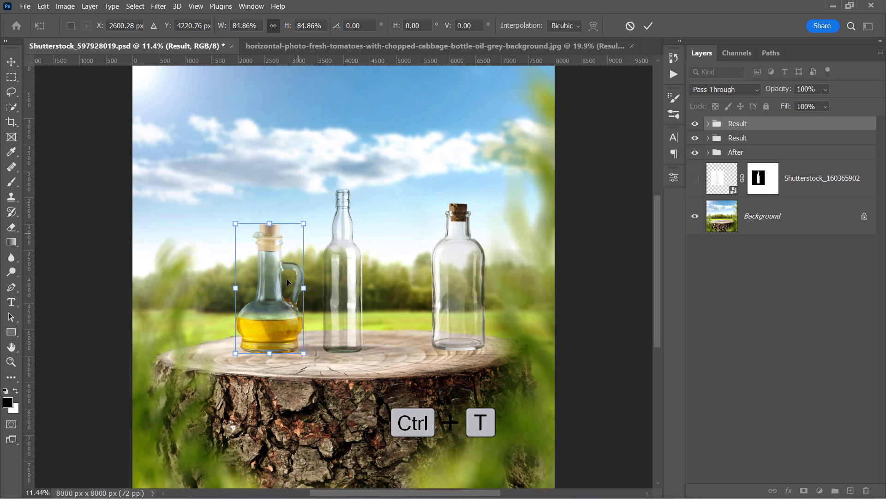
{"action": "left_click_drag", "start_coordinate": [287, 278], "coordinate": [300, 267]}
{"action": "key", "text": "Return"}
- Set the jug's Levels 1 midtones to 0.18 and Levels 2 to 1.35, then move it up
{"action": "scroll", "coordinate": [298, 303], "scroll_direction": "up", "scroll_amount": 3}
{"action": "scroll", "coordinate": [298, 303], "scroll_direction": "up", "scroll_amount": 1}
{"action": "left_click", "coordinate": [709, 124]}
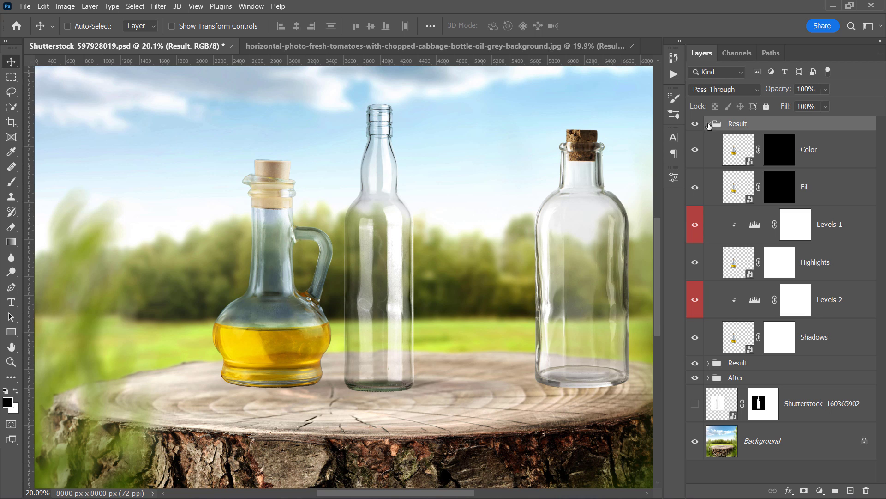
{"action": "double_click", "coordinate": [757, 227]}
{"action": "left_click_drag", "start_coordinate": [629, 299], "coordinate": [580, 298]}
{"action": "left_click", "coordinate": [748, 301]}
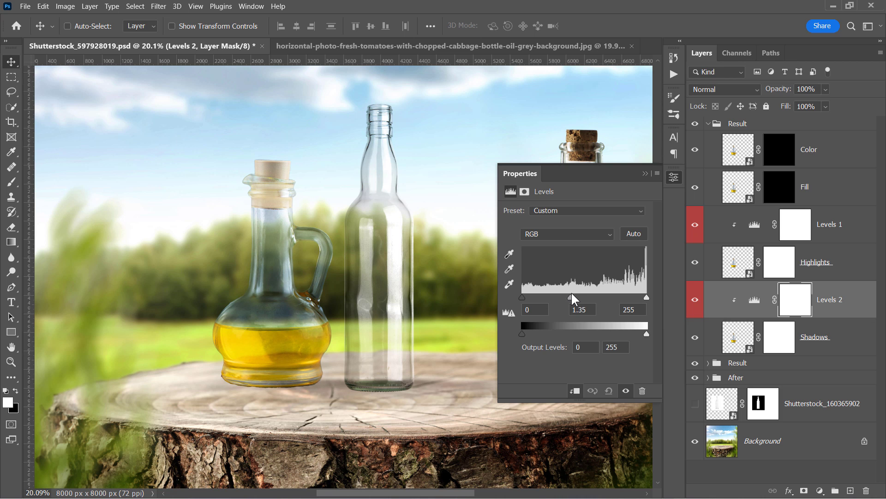
{"action": "left_click", "coordinate": [645, 173]}
{"action": "left_click", "coordinate": [762, 124]}
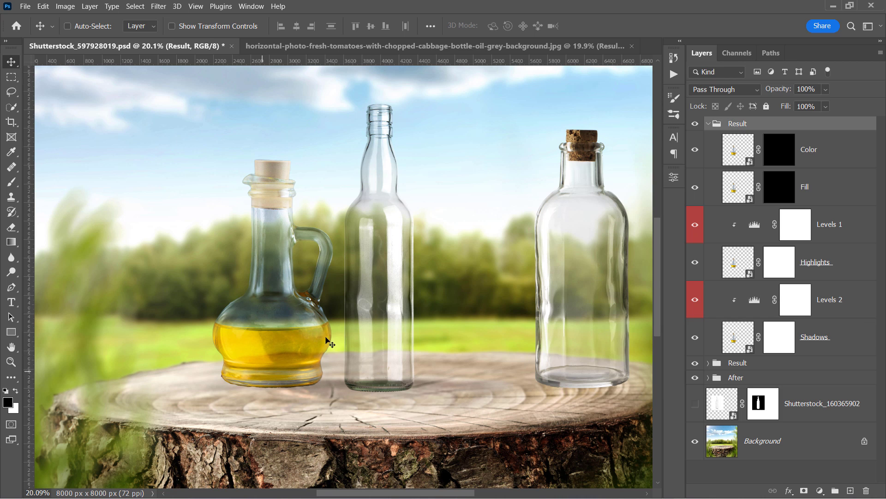
{"action": "left_click_drag", "start_coordinate": [291, 356], "coordinate": [278, 280]}
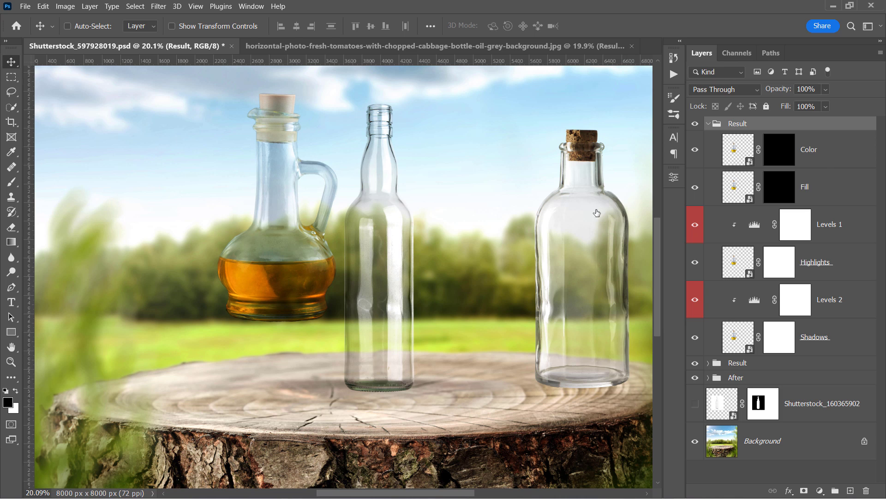
- Paint white at 100% flow on the Color layer mask to restore the oil's yellow
{"action": "left_click", "coordinate": [808, 165]}
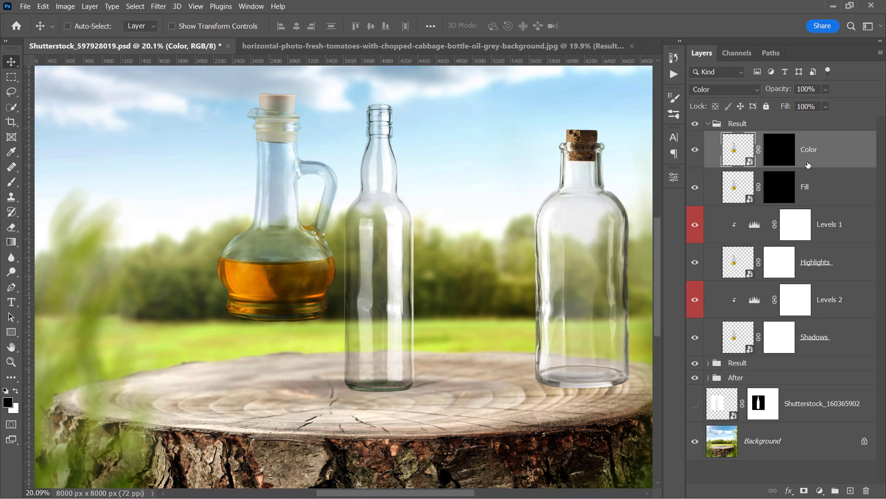
{"action": "left_click", "coordinate": [782, 157]}
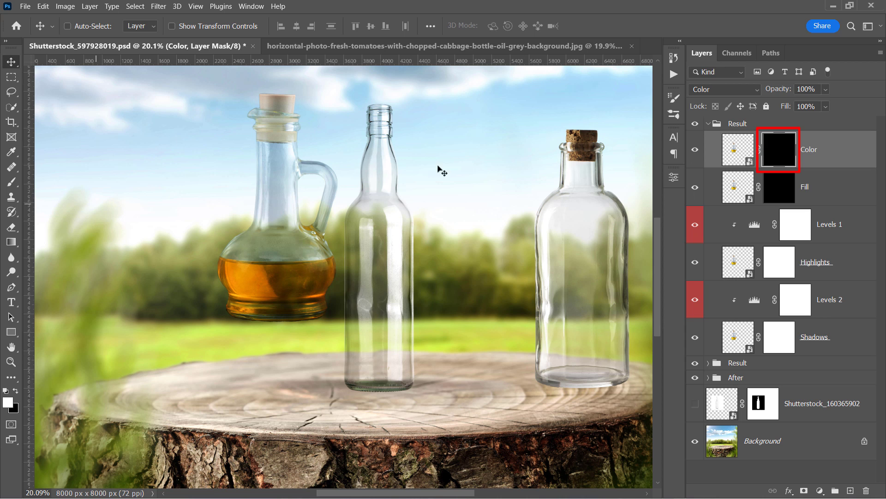
{"action": "left_click", "coordinate": [11, 181]}
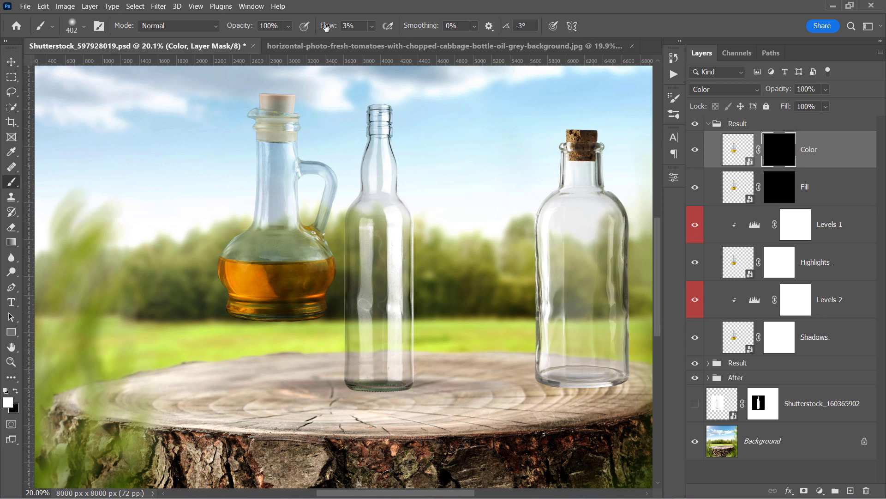
{"action": "left_click_drag", "start_coordinate": [326, 26], "coordinate": [446, 46]}
{"action": "mouse_move", "coordinate": [277, 282]}
{"action": "left_mouse_down"}
{"action": "mouse_move", "coordinate": [229, 287]}
{"action": "mouse_move", "coordinate": [302, 285]}
{"action": "mouse_move", "coordinate": [208, 287]}
{"action": "left_mouse_up"}
{"action": "scroll", "coordinate": [223, 304], "scroll_direction": "down", "scroll_amount": 1}
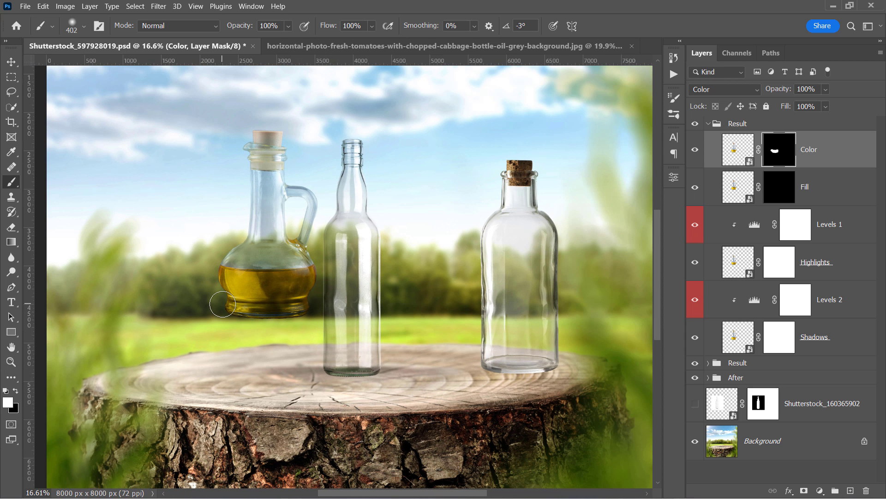
- Collapse the jug's Result group and set the jug on the stump's left side
{"action": "left_click", "coordinate": [709, 125]}
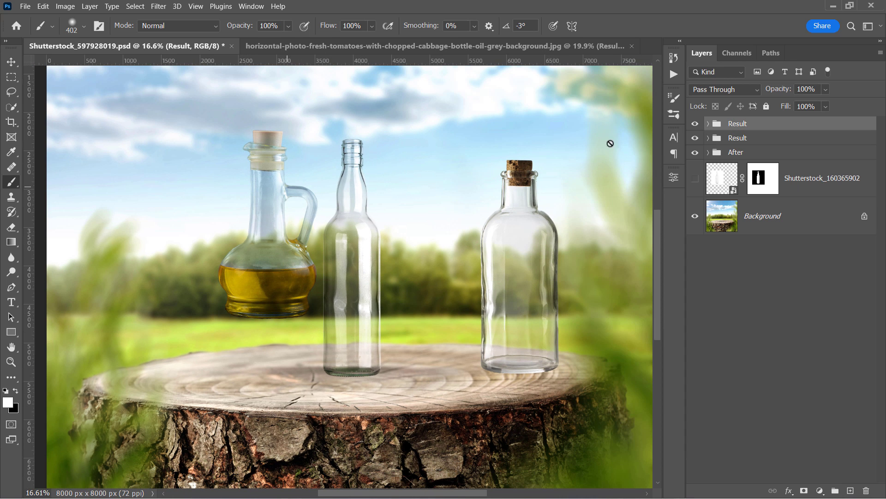
{"action": "key", "text": "v"}
{"action": "mouse_move", "coordinate": [268, 217]}
{"action": "left_mouse_down"}
{"action": "mouse_move", "coordinate": [238, 175]}
{"action": "mouse_move", "coordinate": [215, 226]}
{"action": "mouse_move", "coordinate": [262, 299]}
{"action": "mouse_move", "coordinate": [267, 276]}
{"action": "left_mouse_up"}
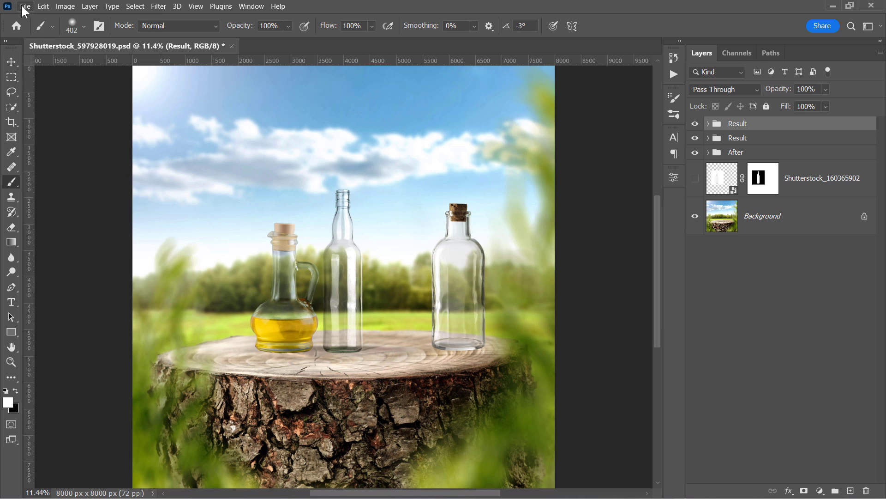
- Open the Topo Chico bottle photo in a second tab
{"action": "left_click", "coordinate": [25, 6]}
{"action": "left_click", "coordinate": [32, 25]}
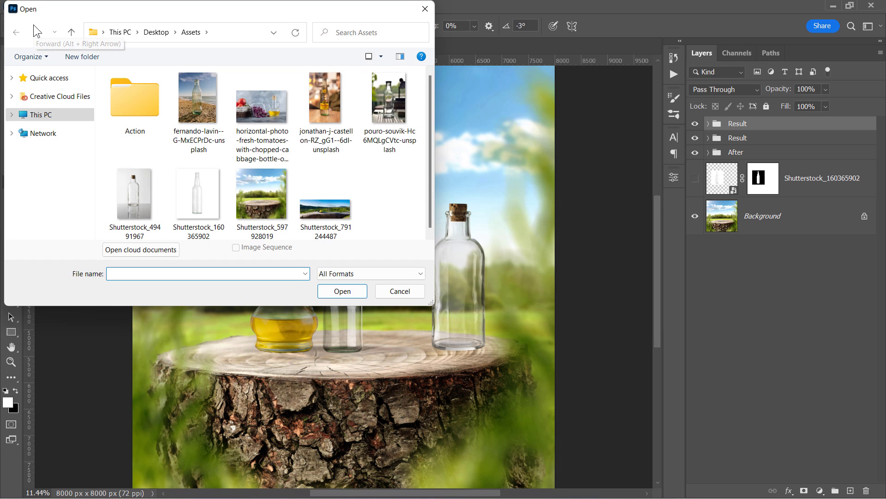
{"action": "left_click", "coordinate": [318, 118]}
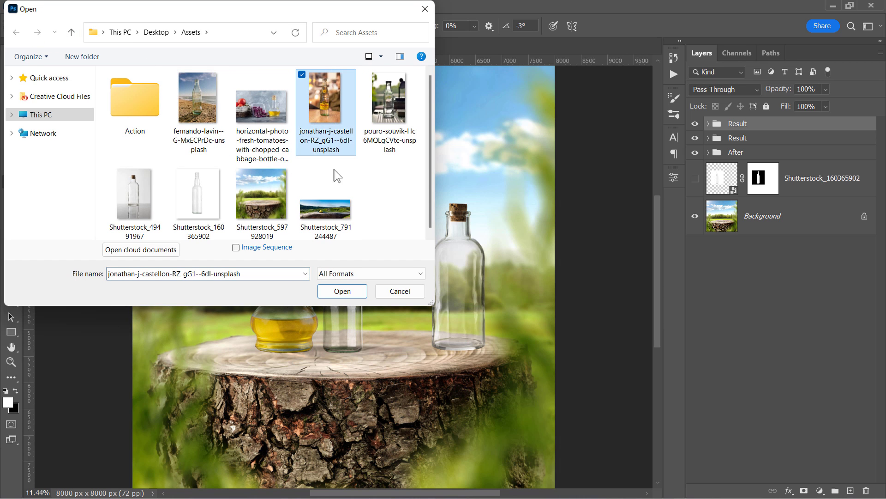
{"action": "left_click", "coordinate": [344, 291]}
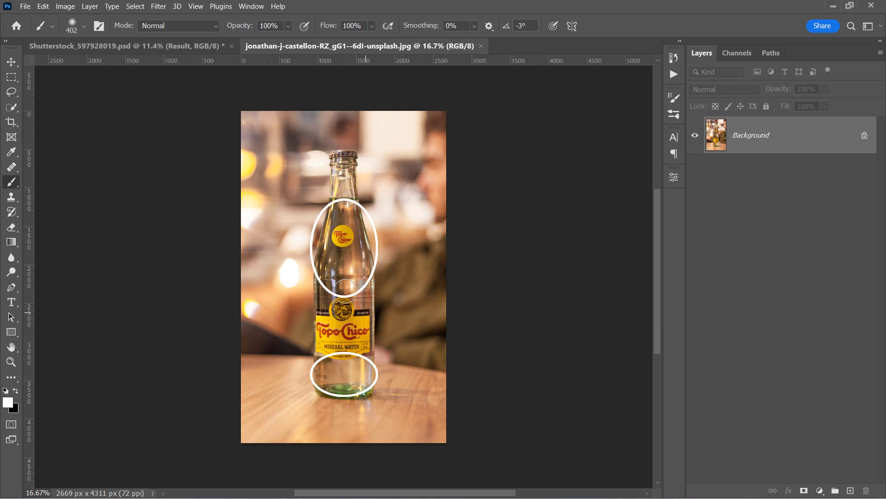
{"action": "key", "text": "v"}
{"action": "scroll", "coordinate": [341, 282], "scroll_direction": "up", "scroll_amount": 1}
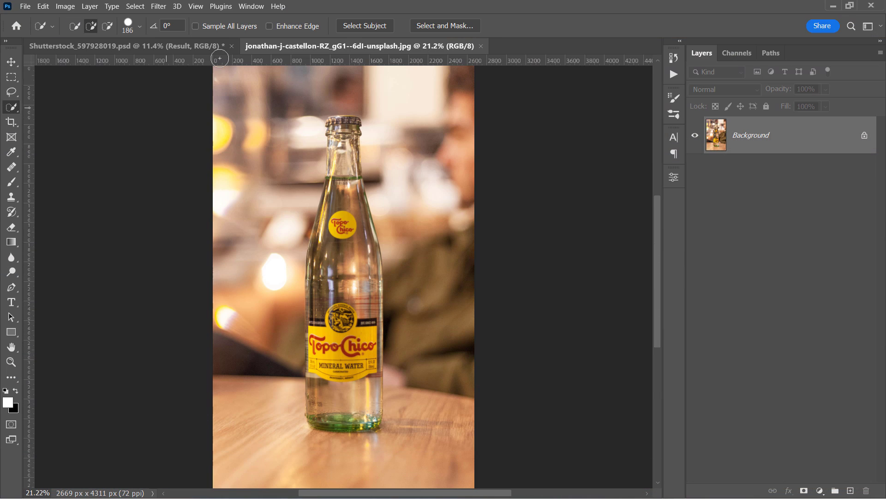
- Run the Cut Glass action on the Topo Chico bottle and drag it between the stump bottles
{"action": "key", "text": "v"}
{"action": "left_click", "coordinate": [674, 74]}
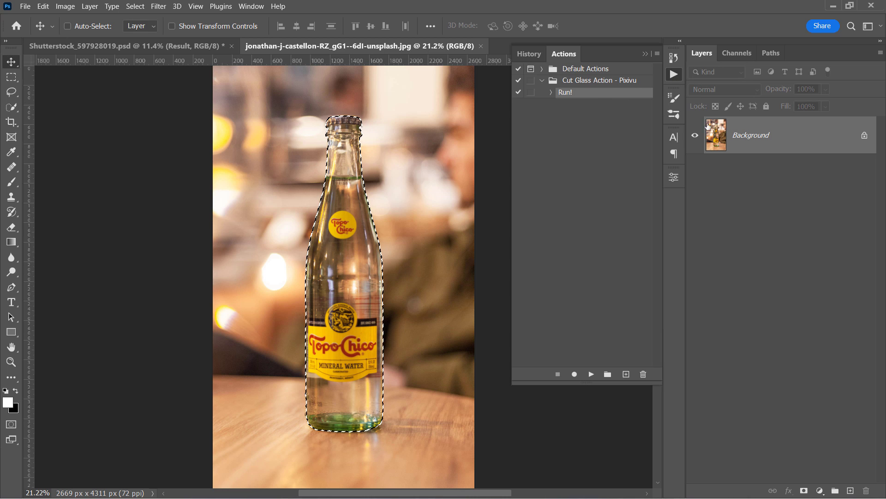
{"action": "left_click", "coordinate": [591, 374]}
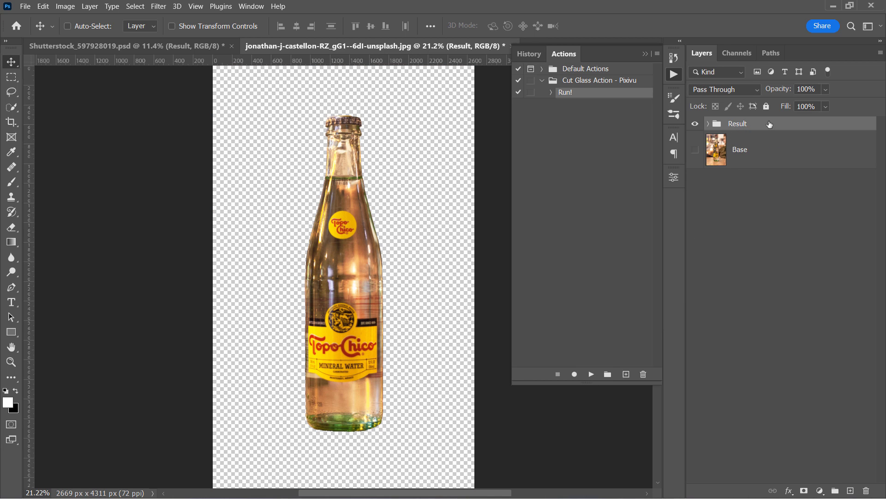
{"action": "left_click", "coordinate": [127, 46]}
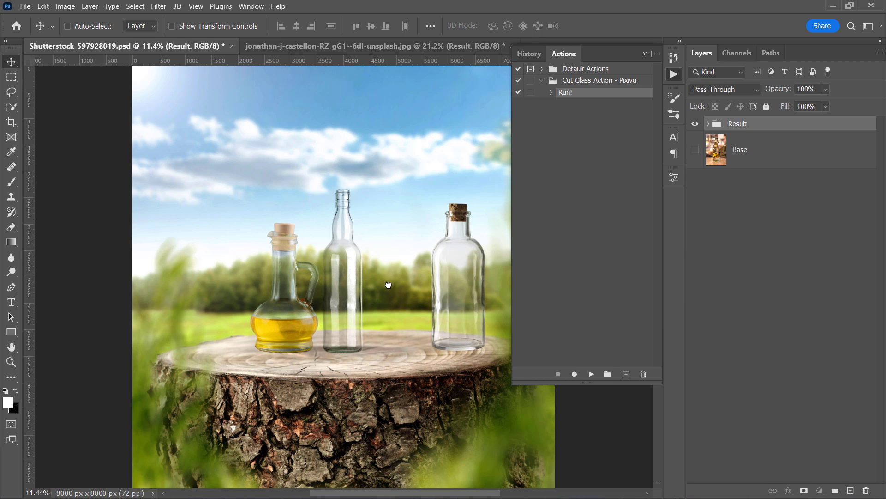
{"action": "left_click_drag", "start_coordinate": [389, 285], "coordinate": [398, 286]}
{"action": "left_click", "coordinate": [645, 53]}
- Set the Topo Chico bottle's Levels 1 midtones to 0.48 and Levels 2 to 4.04
{"action": "scroll", "coordinate": [392, 275], "scroll_direction": "up", "scroll_amount": 4}
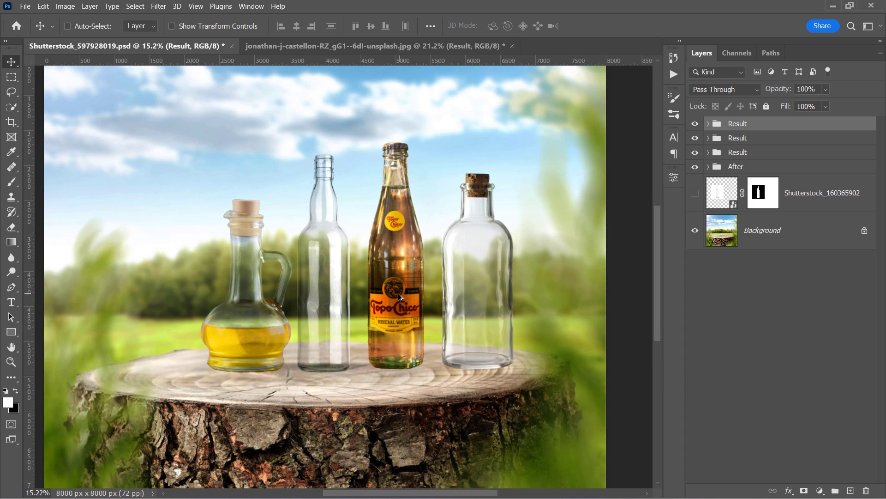
{"action": "left_click", "coordinate": [708, 124]}
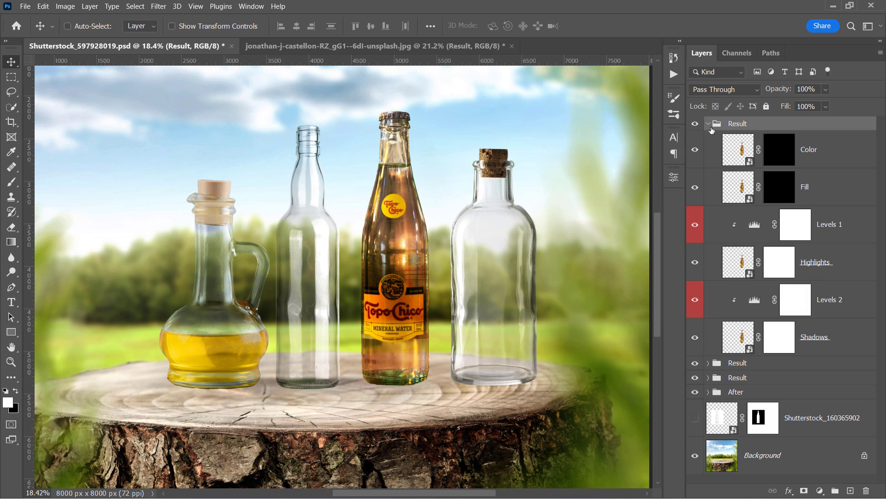
{"action": "double_click", "coordinate": [754, 225]}
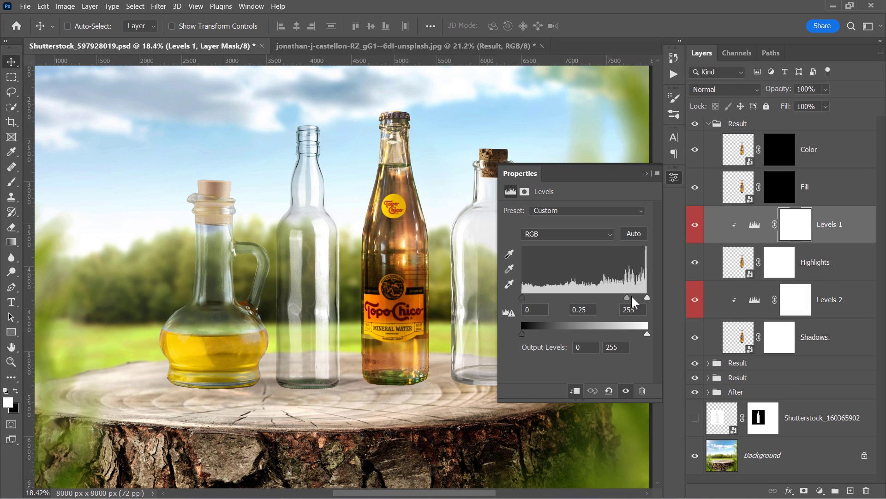
{"action": "left_click_drag", "start_coordinate": [631, 300], "coordinate": [611, 297]}
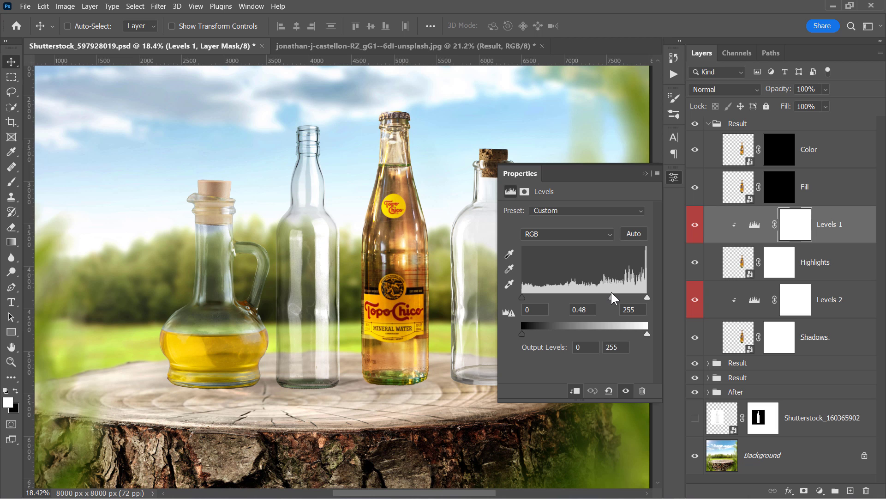
{"action": "left_click", "coordinate": [757, 307]}
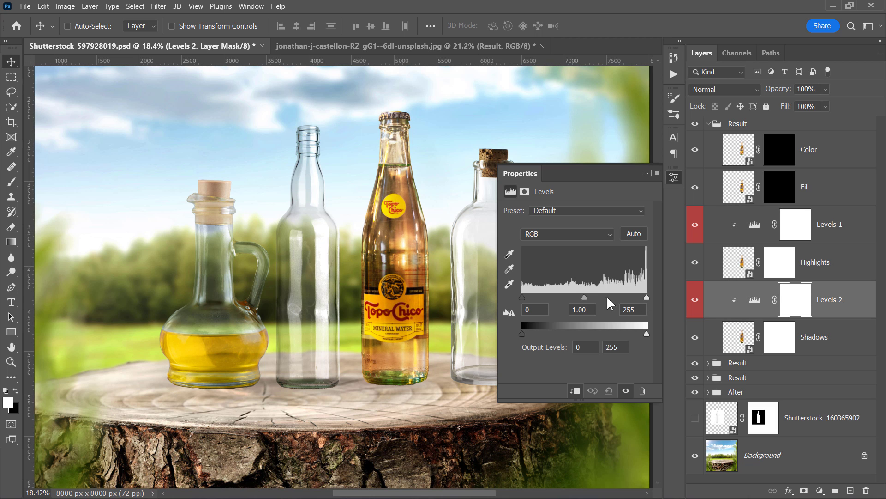
{"action": "left_click_drag", "start_coordinate": [585, 298], "coordinate": [530, 295]}
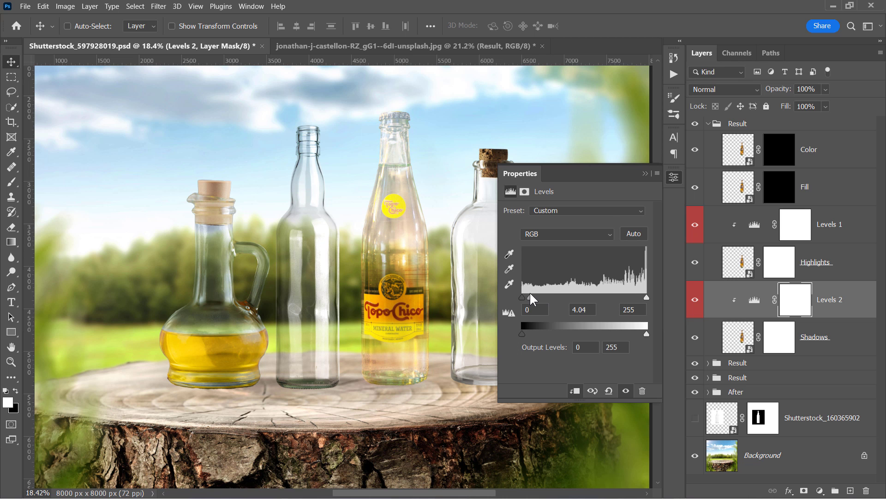
{"action": "left_click", "coordinate": [645, 173]}
{"action": "scroll", "coordinate": [432, 262], "scroll_direction": "up", "scroll_amount": 2}
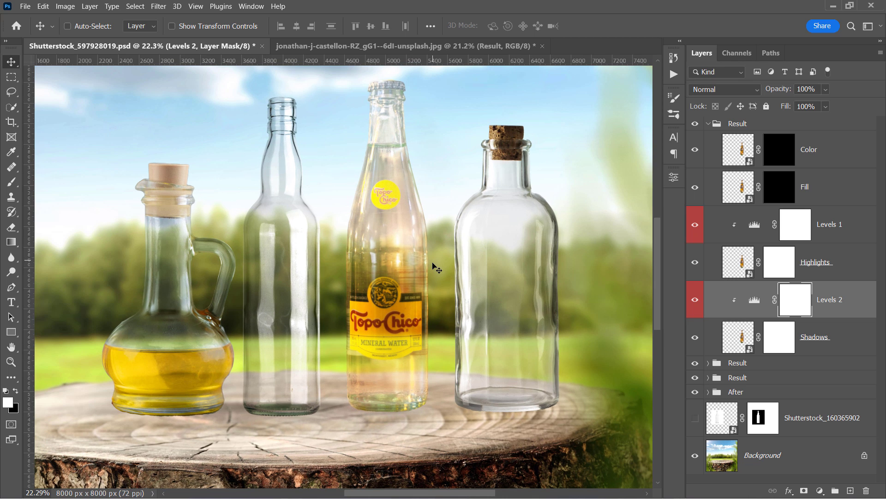
{"action": "scroll", "coordinate": [432, 262], "scroll_direction": "up", "scroll_amount": 1}
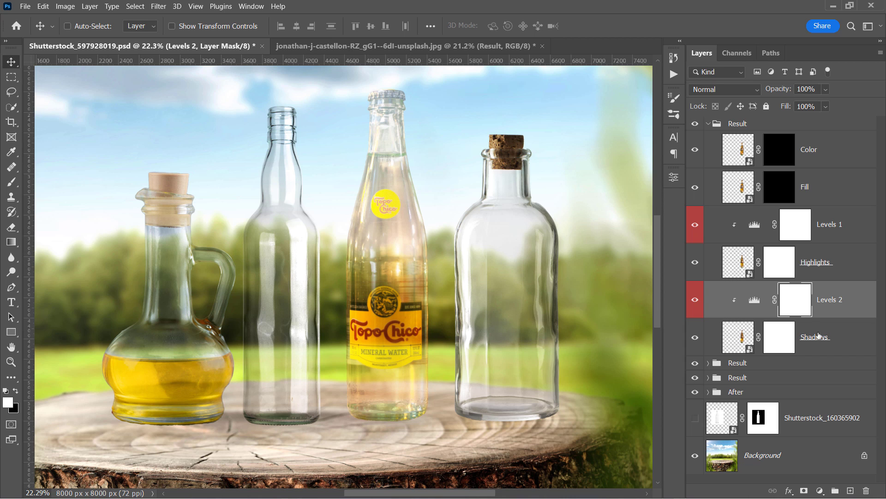
- Add Black & White adjustments to the Shadows and Highlights layers
{"action": "left_click", "coordinate": [856, 342]}
{"action": "left_click", "coordinate": [822, 490]}
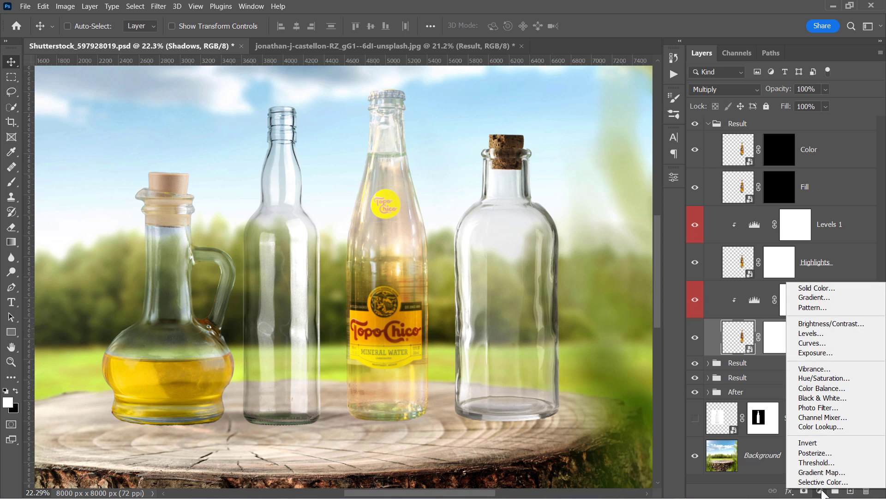
{"action": "left_click", "coordinate": [825, 398]}
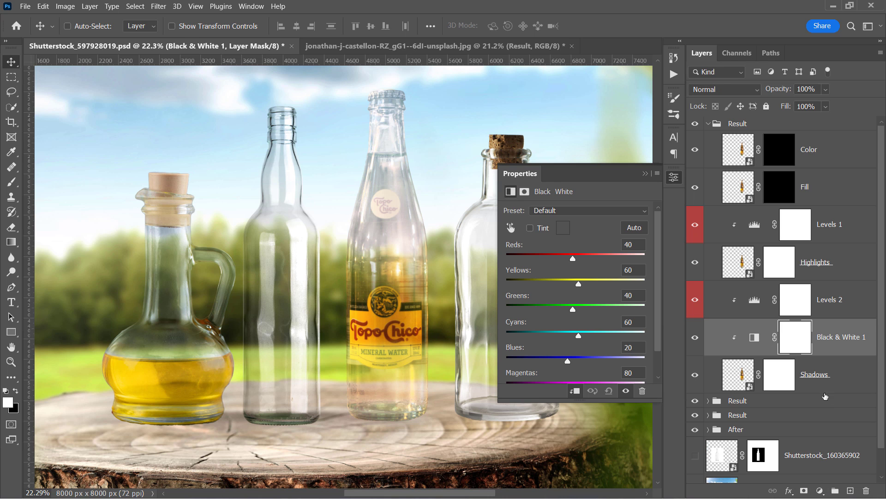
{"action": "left_click", "coordinate": [828, 267]}
{"action": "left_click", "coordinate": [821, 490]}
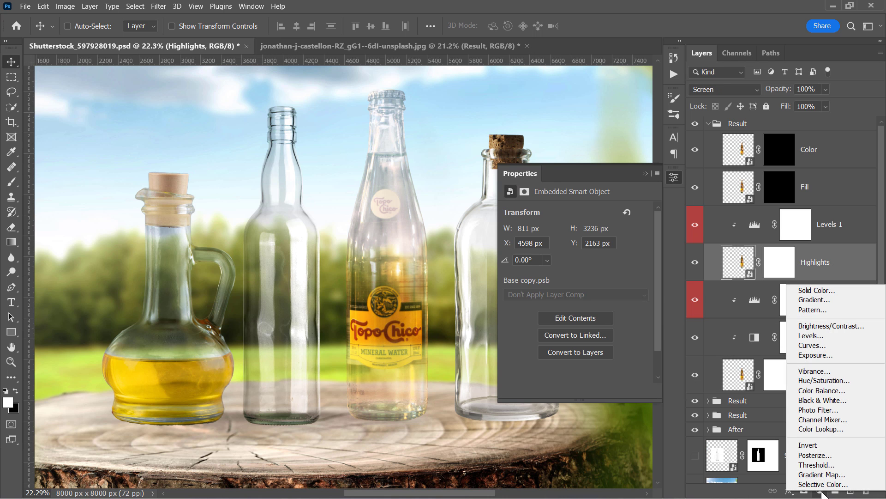
{"action": "left_click", "coordinate": [825, 396]}
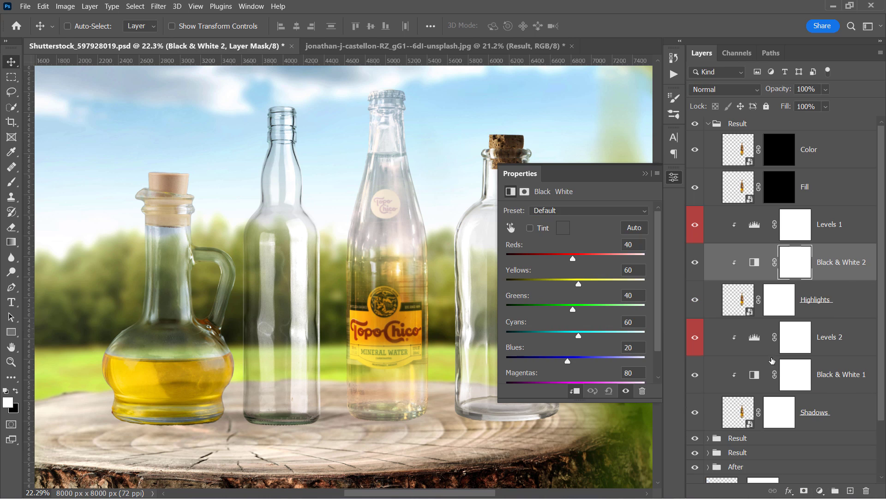
{"action": "left_click", "coordinate": [645, 173]}
- Paint the yellow round neck label back into the Fill layer mask
{"action": "left_click", "coordinate": [828, 198]}
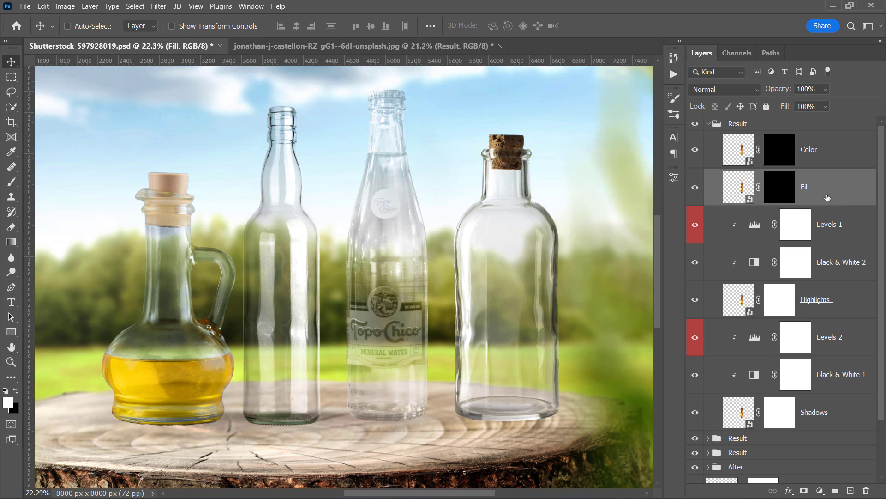
{"action": "left_click", "coordinate": [779, 193]}
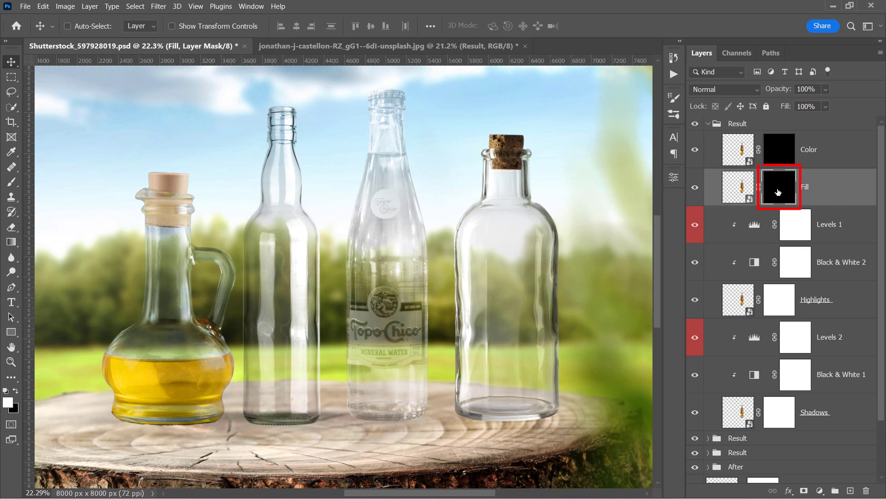
{"action": "left_click", "coordinate": [12, 185]}
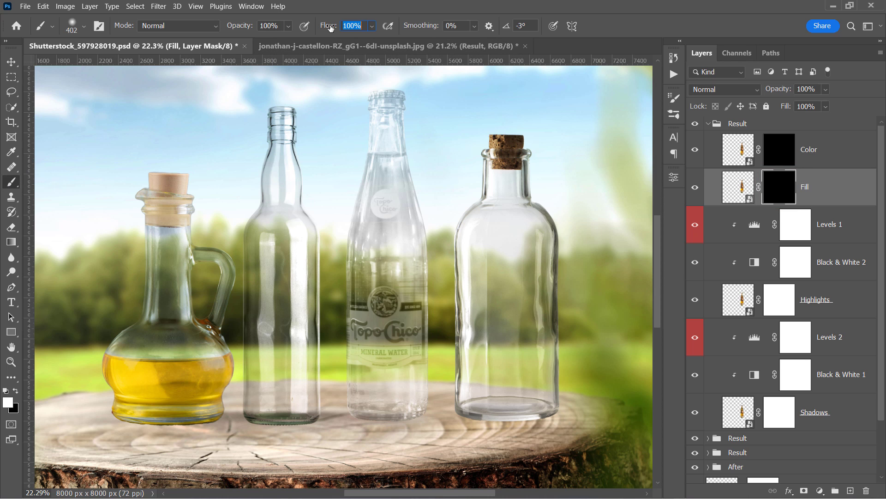
{"action": "scroll", "coordinate": [389, 199], "scroll_direction": "up", "scroll_amount": 5}
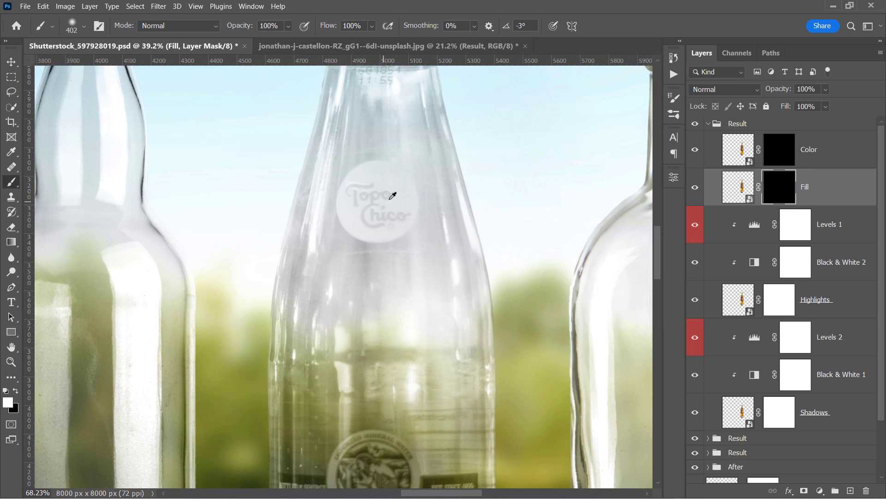
{"action": "scroll", "coordinate": [381, 194], "scroll_direction": "up", "scroll_amount": 1}
{"action": "mouse_move", "coordinate": [368, 187]}
{"action": "left_mouse_down"}
{"action": "mouse_move", "coordinate": [393, 202]}
{"action": "mouse_move", "coordinate": [368, 221]}
{"action": "mouse_move", "coordinate": [379, 218]}
{"action": "mouse_move", "coordinate": [356, 205]}
{"action": "mouse_move", "coordinate": [364, 190]}
{"action": "mouse_move", "coordinate": [365, 215]}
{"action": "mouse_move", "coordinate": [377, 185]}
{"action": "left_mouse_up"}
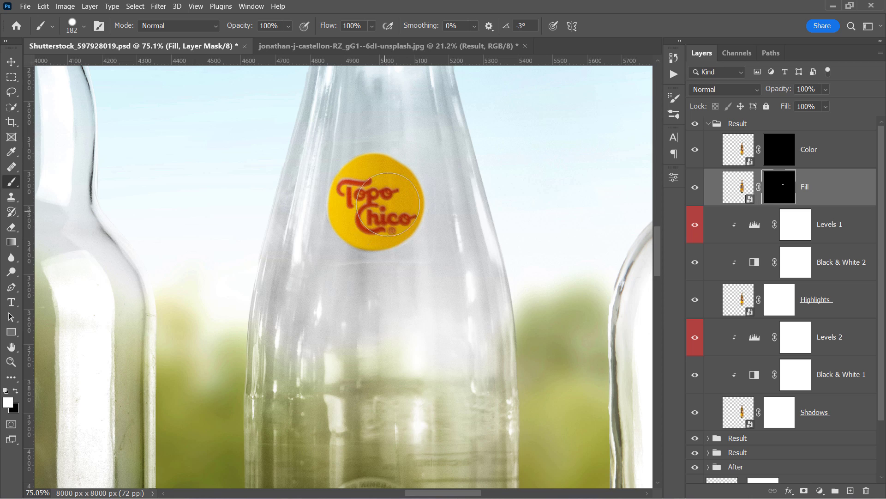
{"action": "scroll", "coordinate": [390, 201], "scroll_direction": "down", "scroll_amount": 3}
{"action": "scroll", "coordinate": [370, 295], "scroll_direction": "up", "scroll_amount": 3}
{"action": "scroll", "coordinate": [369, 289], "scroll_direction": "down", "scroll_amount": 1}
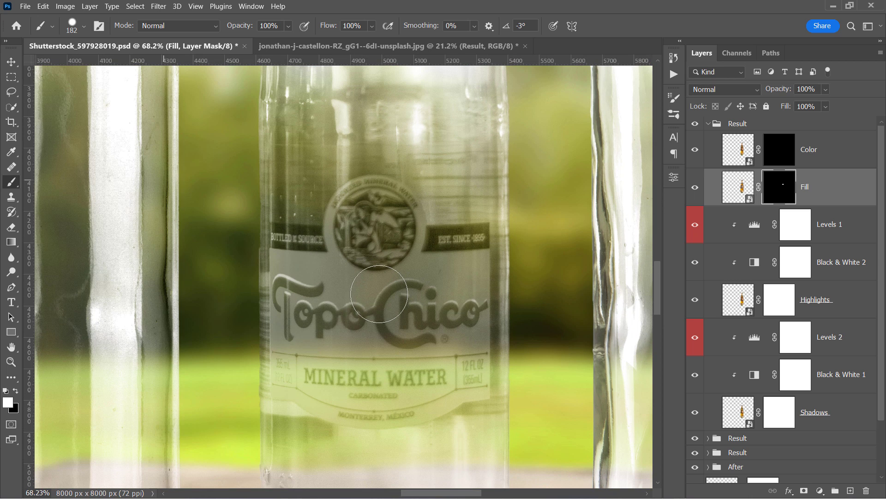
- Select the main Topo Chico label and paint it and the brown cap back in
{"action": "left_click", "coordinate": [12, 106]}
{"action": "mouse_move", "coordinate": [356, 180]}
{"action": "left_mouse_down"}
{"action": "mouse_move", "coordinate": [389, 187]}
{"action": "mouse_move", "coordinate": [279, 235]}
{"action": "mouse_move", "coordinate": [301, 364]}
{"action": "mouse_move", "coordinate": [416, 397]}
{"action": "left_mouse_up"}
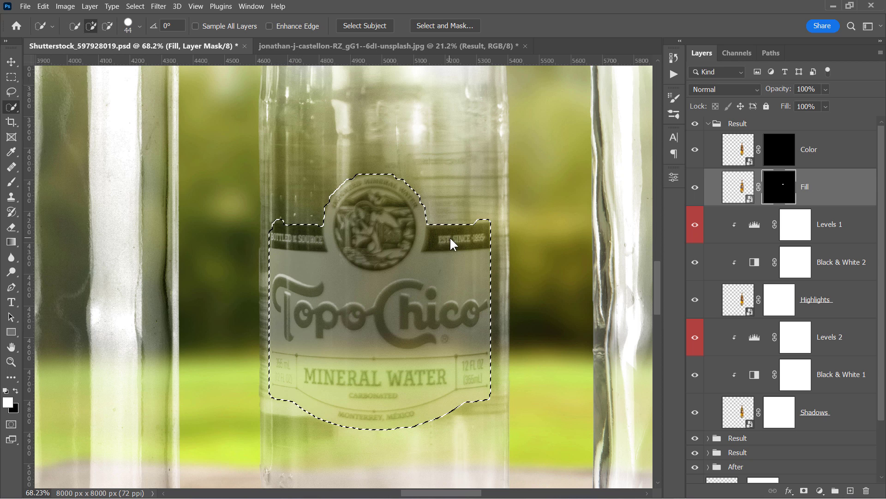
{"action": "scroll", "coordinate": [452, 244], "scroll_direction": "down", "scroll_amount": 1}
{"action": "key", "text": "b"}
{"action": "mouse_move", "coordinate": [324, 259]}
{"action": "left_mouse_down"}
{"action": "mouse_move", "coordinate": [350, 250]}
{"action": "mouse_move", "coordinate": [311, 234]}
{"action": "mouse_move", "coordinate": [365, 291]}
{"action": "mouse_move", "coordinate": [416, 379]}
{"action": "mouse_move", "coordinate": [339, 385]}
{"action": "left_mouse_up"}
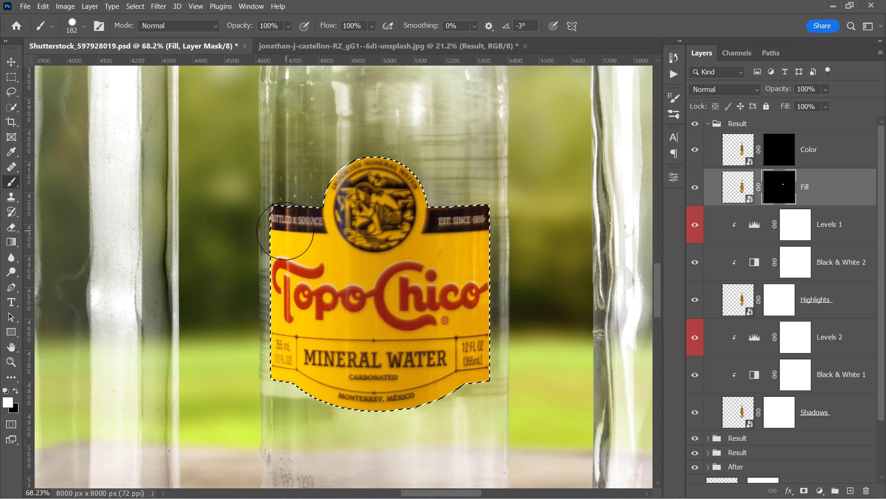
{"action": "scroll", "coordinate": [396, 159], "scroll_direction": "down", "scroll_amount": 8}
{"action": "scroll", "coordinate": [400, 160], "scroll_direction": "up", "scroll_amount": 8}
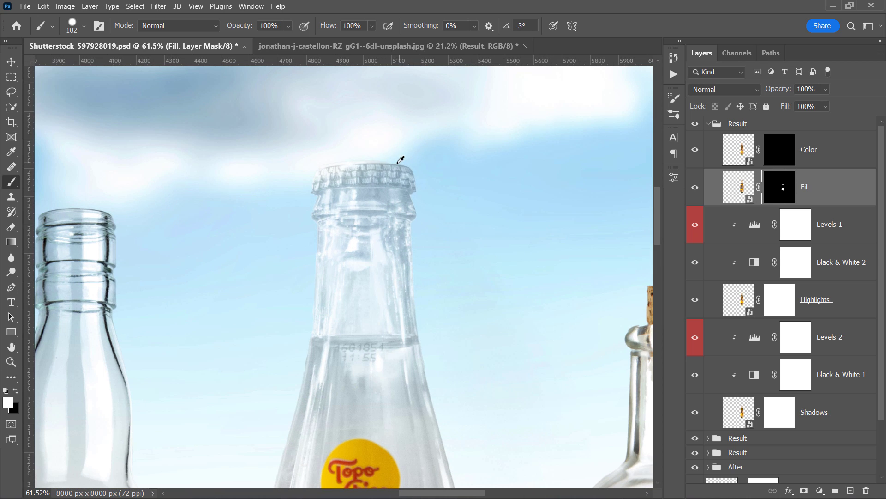
{"action": "mouse_move", "coordinate": [401, 159]}
{"action": "left_mouse_down"}
{"action": "mouse_move", "coordinate": [321, 157]}
{"action": "mouse_move", "coordinate": [402, 162]}
{"action": "mouse_move", "coordinate": [375, 144]}
{"action": "mouse_move", "coordinate": [306, 169]}
{"action": "left_mouse_up"}
{"action": "scroll", "coordinate": [454, 175], "scroll_direction": "down", "scroll_amount": 8}
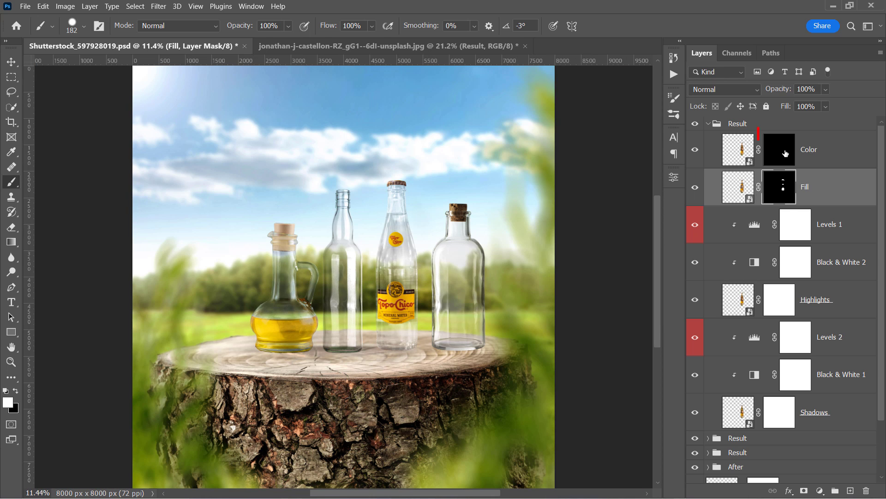
- Set the brush flow to 3% on the Color layer mask and test a faint stroke
{"action": "left_click", "coordinate": [785, 153]}
{"action": "scroll", "coordinate": [393, 355], "scroll_direction": "up", "scroll_amount": 5}
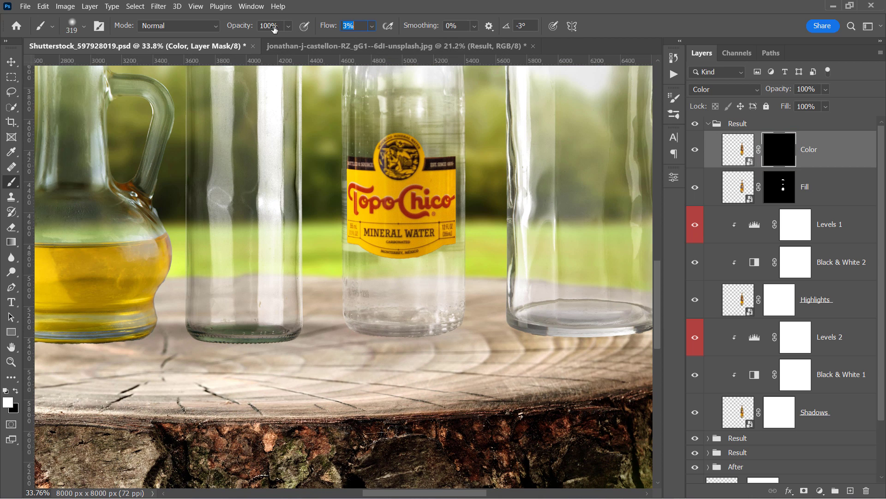
{"action": "type", "text": "3"}
{"action": "scroll", "coordinate": [322, 109], "scroll_direction": "up", "scroll_amount": 1}
{"action": "mouse_move", "coordinate": [437, 412]}
{"action": "left_mouse_down"}
{"action": "mouse_move", "coordinate": [346, 400]}
{"action": "mouse_move", "coordinate": [367, 391]}
{"action": "left_mouse_up"}
- Enlarge the brush to 442 and paint faint colour along the bottle's outline
{"action": "scroll", "coordinate": [428, 339], "scroll_direction": "down", "scroll_amount": 3}
{"action": "mouse_move", "coordinate": [439, 188]}
{"action": "left_mouse_down"}
{"action": "mouse_move", "coordinate": [447, 171]}
{"action": "mouse_move", "coordinate": [439, 168]}
{"action": "left_mouse_up"}
{"action": "mouse_move", "coordinate": [447, 231]}
{"action": "left_mouse_down"}
{"action": "mouse_move", "coordinate": [452, 354]}
{"action": "mouse_move", "coordinate": [430, 409]}
{"action": "mouse_move", "coordinate": [357, 342]}
{"action": "mouse_move", "coordinate": [351, 243]}
{"action": "mouse_move", "coordinate": [366, 182]}
{"action": "mouse_move", "coordinate": [393, 168]}
{"action": "mouse_move", "coordinate": [378, 266]}
{"action": "mouse_move", "coordinate": [385, 315]}
{"action": "mouse_move", "coordinate": [412, 382]}
{"action": "mouse_move", "coordinate": [426, 287]}
{"action": "mouse_move", "coordinate": [409, 196]}
{"action": "left_mouse_up"}
{"action": "scroll", "coordinate": [453, 256], "scroll_direction": "down", "scroll_amount": 2}
{"action": "scroll", "coordinate": [453, 255], "scroll_direction": "down", "scroll_amount": 1}
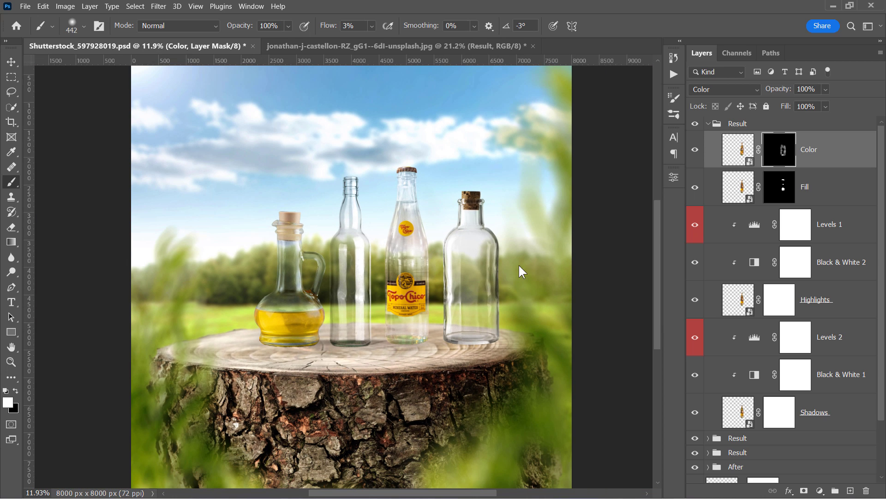
{"action": "left_click", "coordinate": [695, 150]}
{"action": "scroll", "coordinate": [450, 232], "scroll_direction": "up", "scroll_amount": 3}
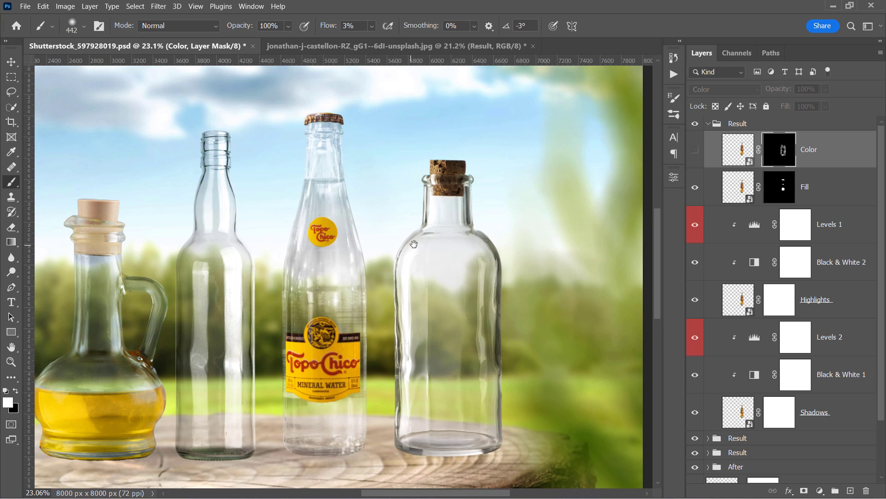
{"action": "left_click_drag", "start_coordinate": [450, 232], "coordinate": [485, 230]}
{"action": "left_click", "coordinate": [695, 151]}
- Toggle the Color and Fill layers to compare, then collapse the Topo Chico Result group
{"action": "left_click", "coordinate": [695, 150]}
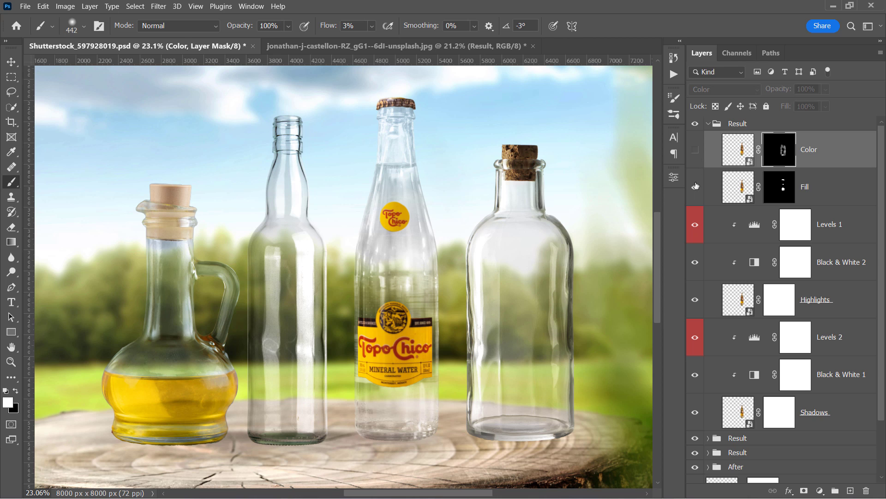
{"action": "left_click", "coordinate": [696, 187]}
{"action": "left_click", "coordinate": [695, 188]}
{"action": "left_click", "coordinate": [695, 188]}
{"action": "left_click", "coordinate": [696, 188]}
{"action": "left_click", "coordinate": [695, 150]}
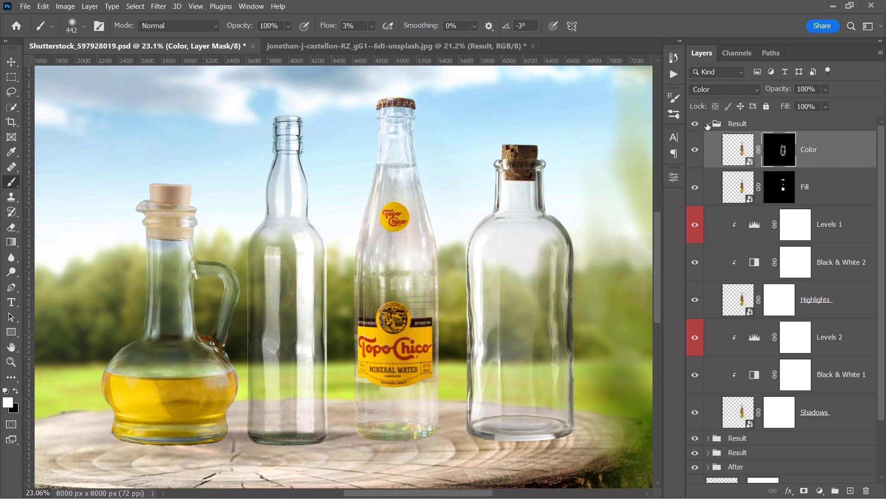
{"action": "left_click", "coordinate": [708, 125]}
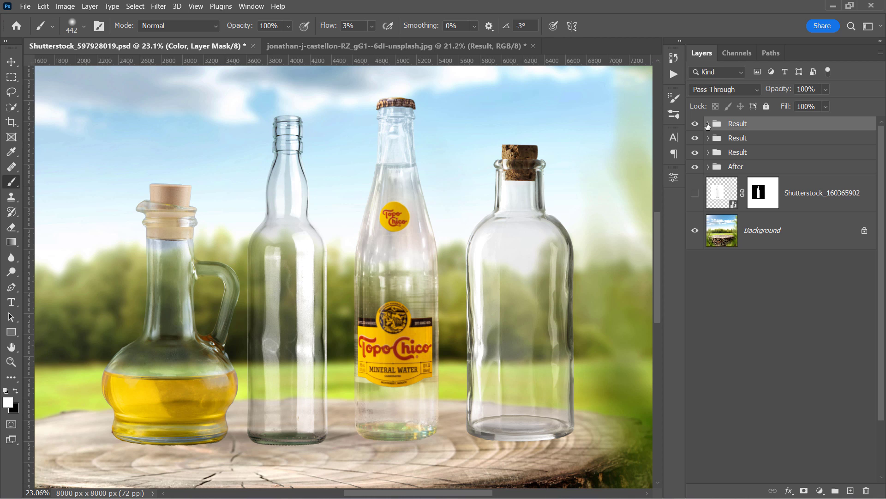